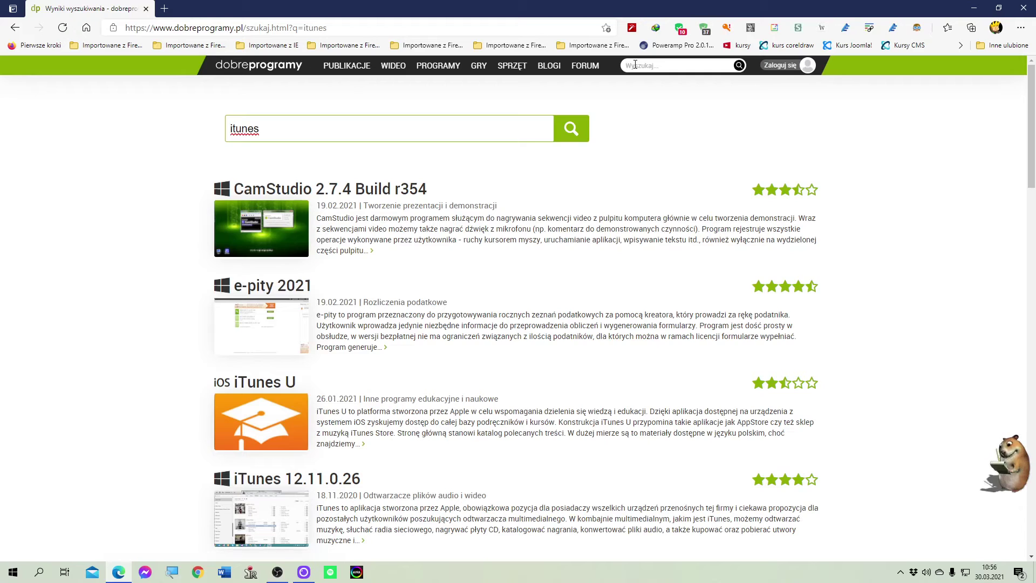
Step: Search dobreprogramy.pl for 'itunes'
type("itunes")
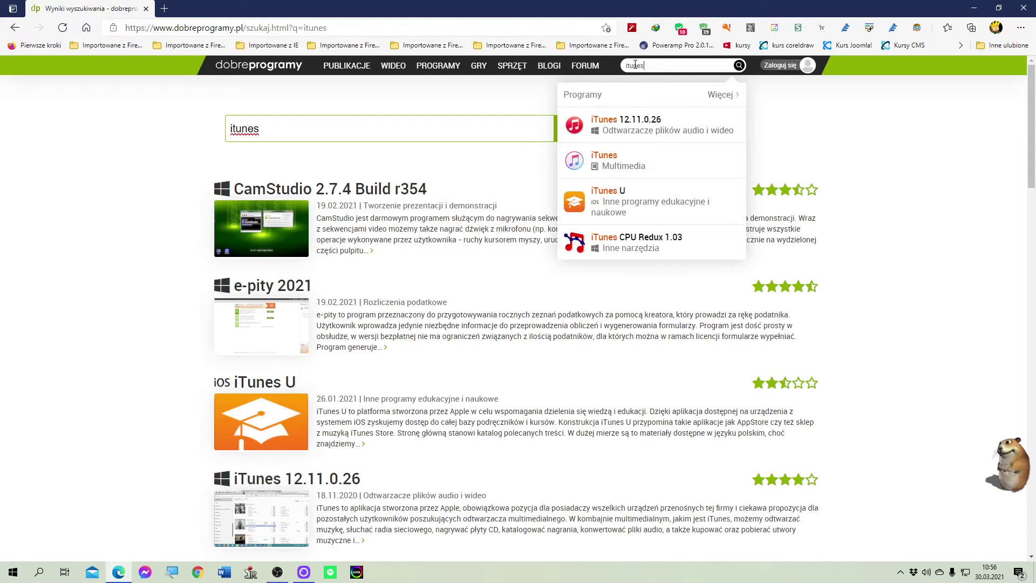
key("Return")
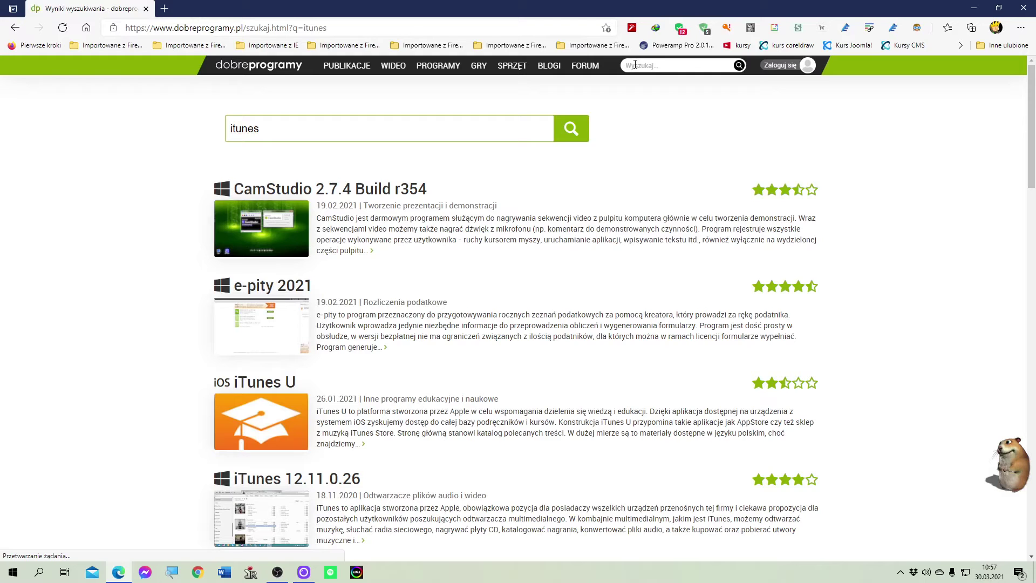
left_click(635, 64)
type("itunes")
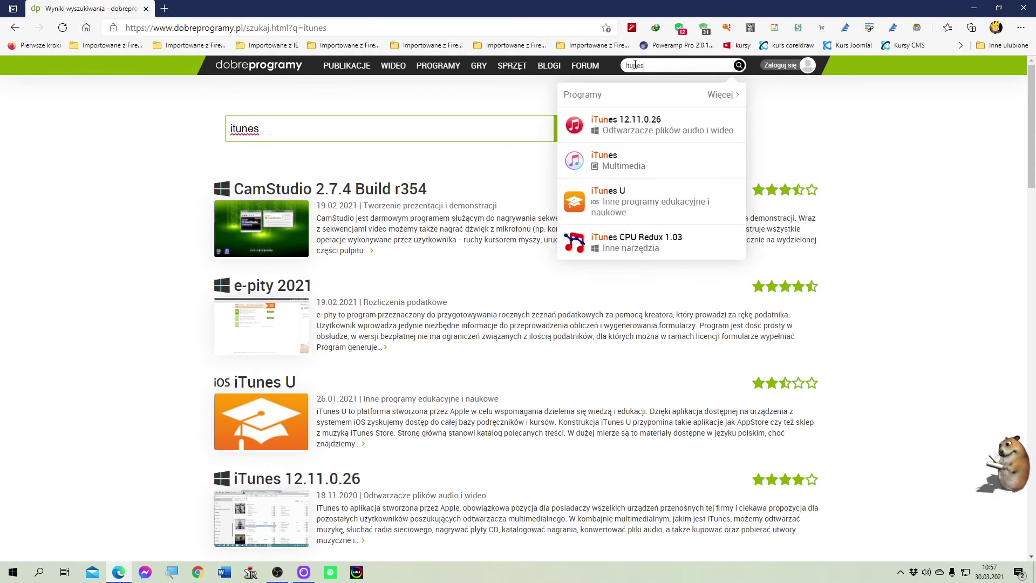
Step: Open the iTunes 12.11.0.26 Windows page and show its 32-bit and 64-bit download links
left_click(610, 171)
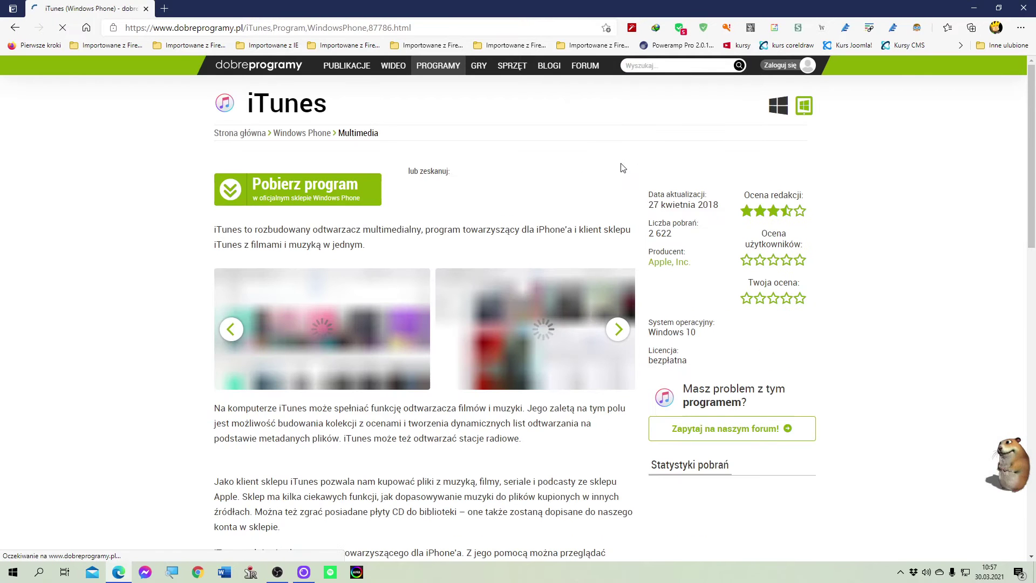
left_click(779, 105)
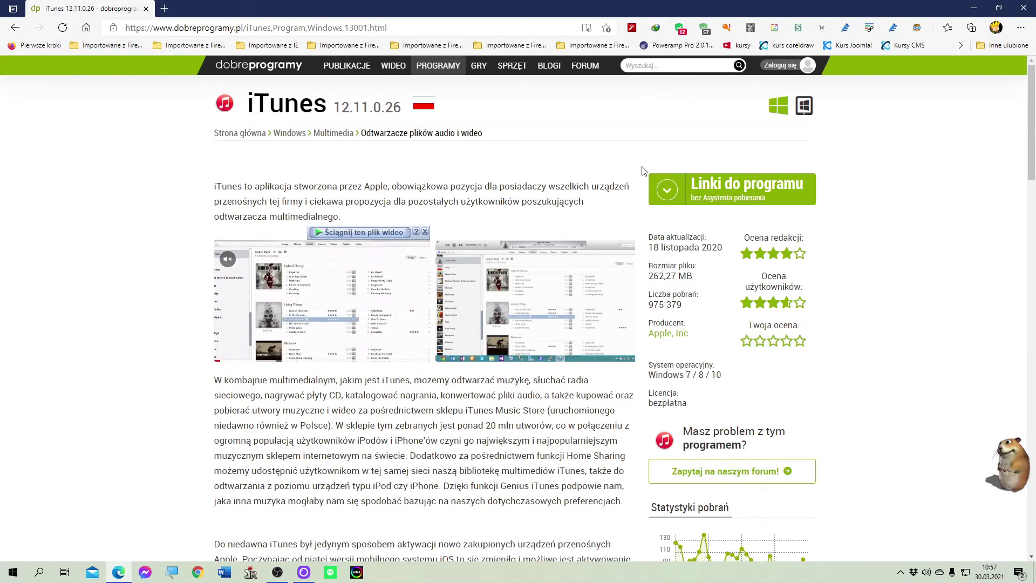
left_click(786, 192)
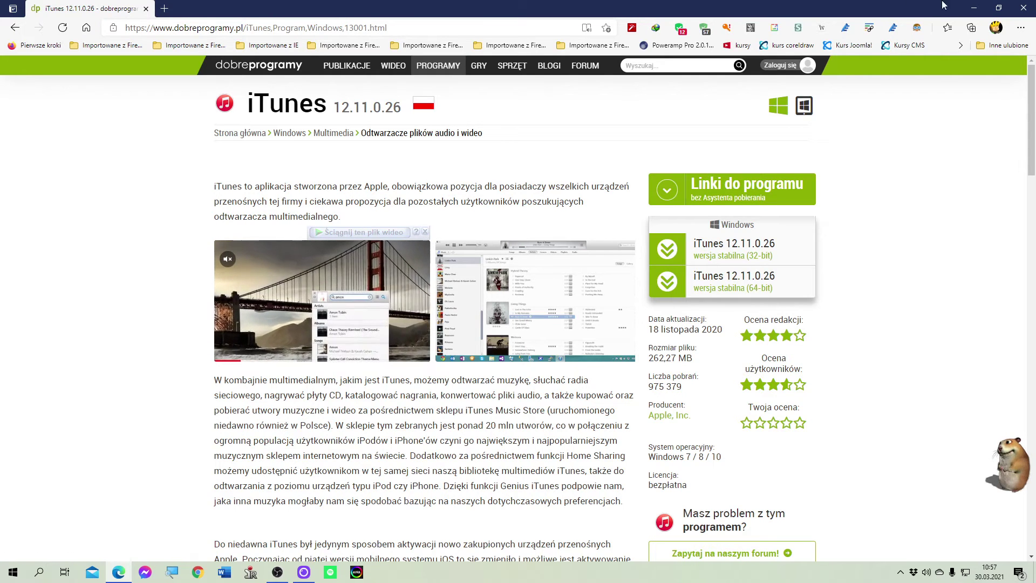
Step: Open the system properties (Właściwości) of Ten komputer from the desktop
left_click(970, 7)
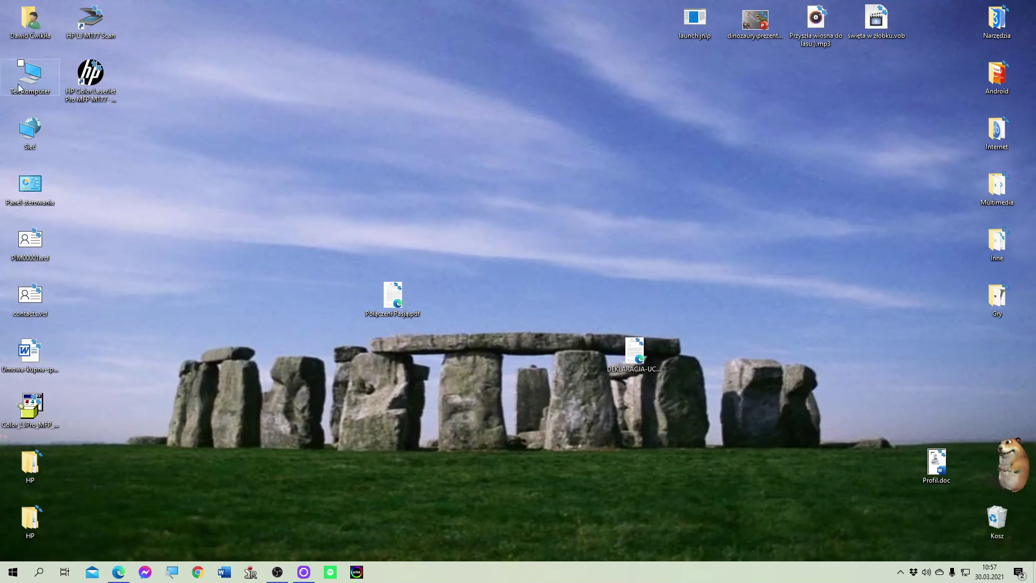
left_click(34, 93)
right_click(34, 93)
left_click(135, 227)
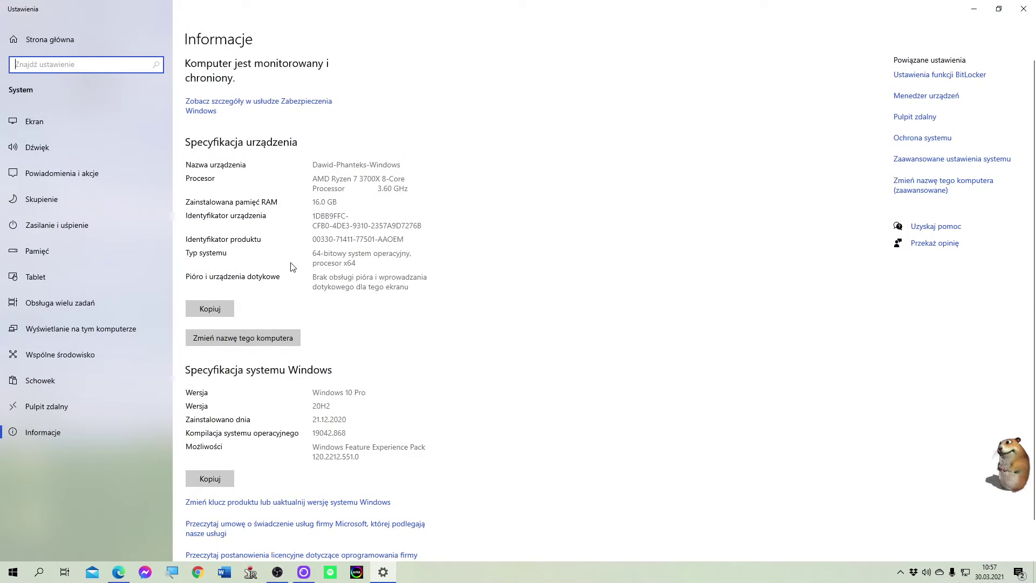
Step: Review the About page showing a 64-bit OS on an x64 processor, then close Settings
scroll(290, 268, "down", 1)
scroll(289, 271, "up", 1)
scroll(323, 403, "down", 1)
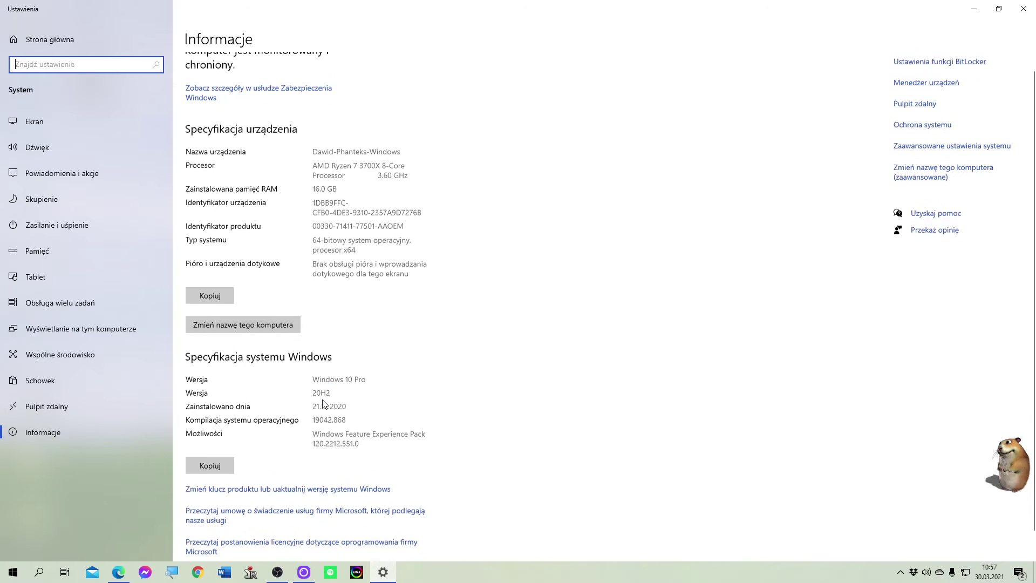
scroll(324, 403, "up", 1)
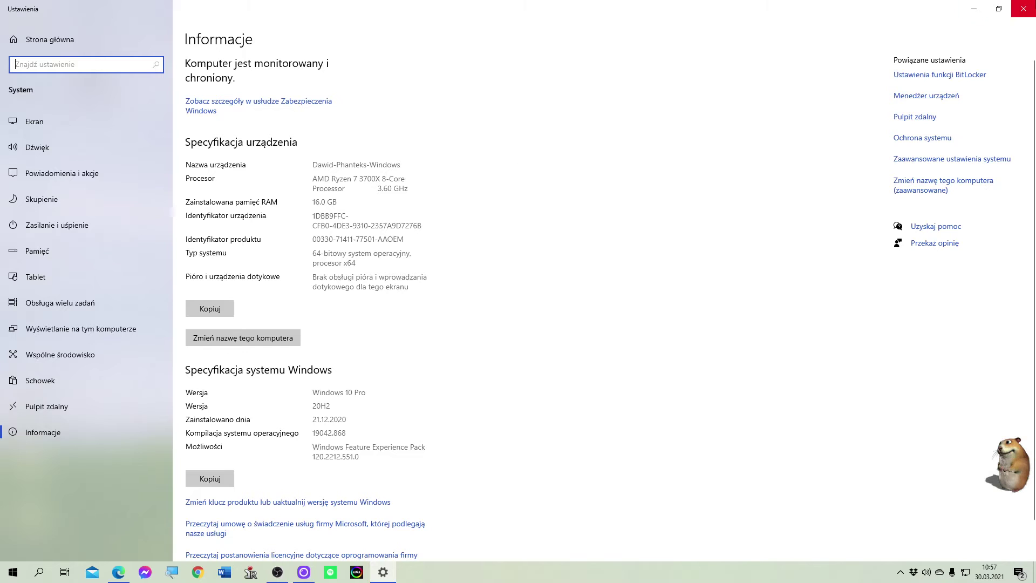
left_click(1024, 8)
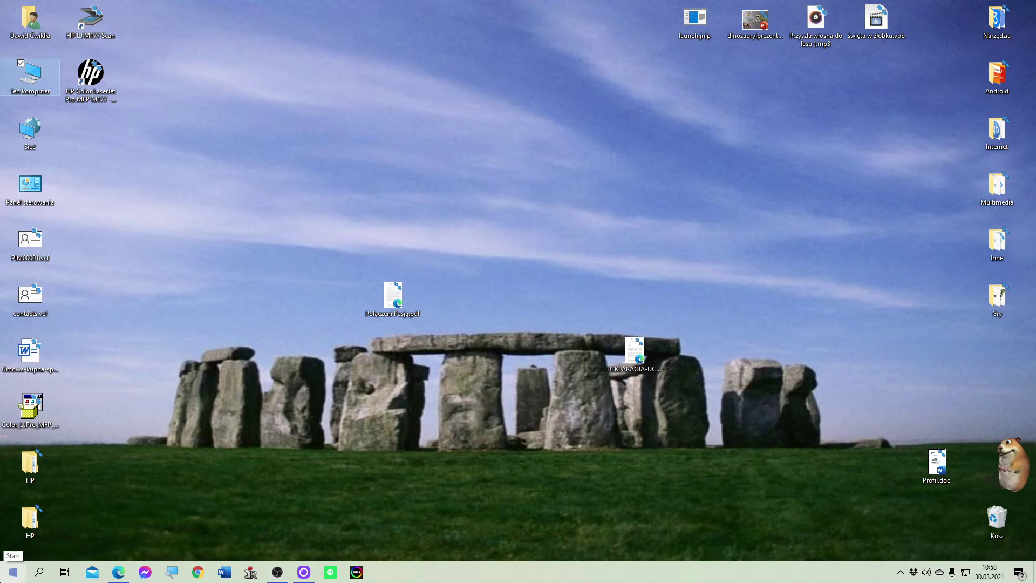
Step: Launch iTunes by searching 'it' in the Windows Start menu
left_click(13, 571)
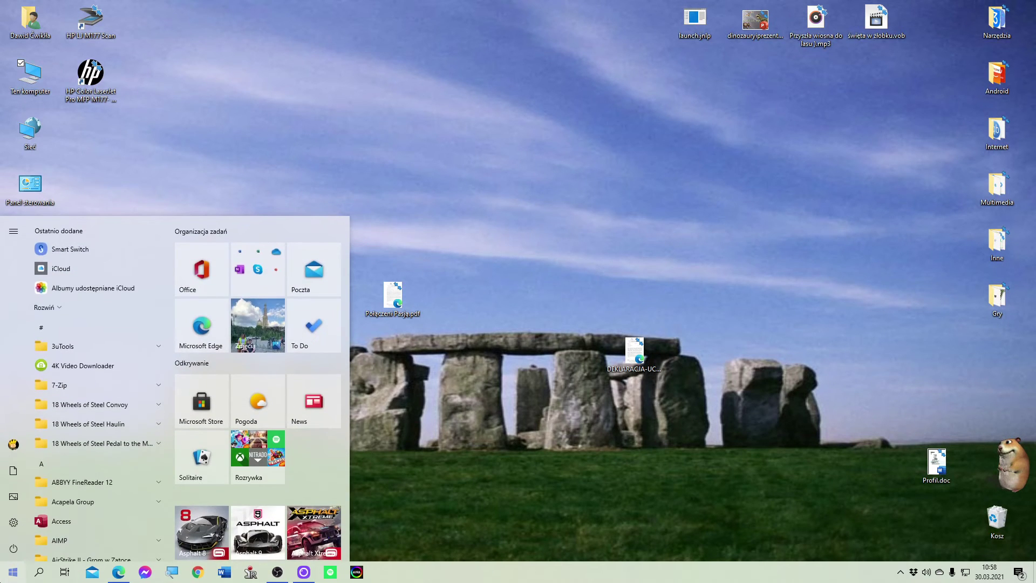
key("Escape")
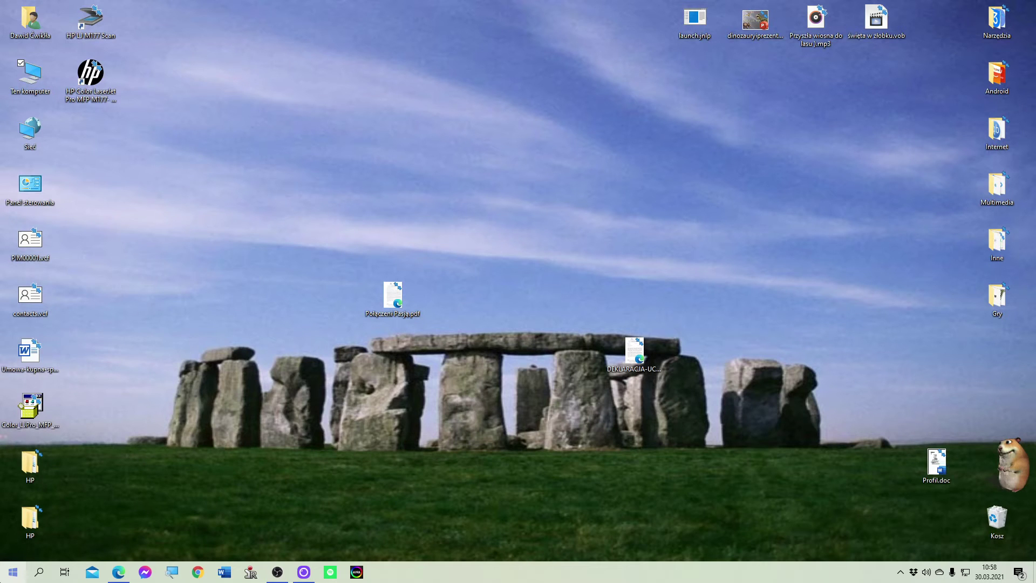
key("super")
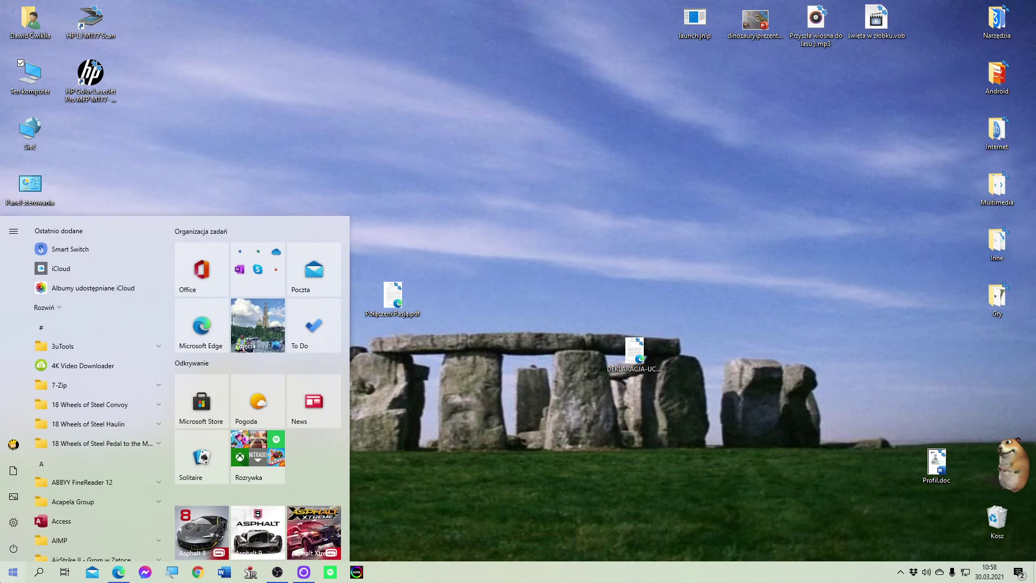
type("it")
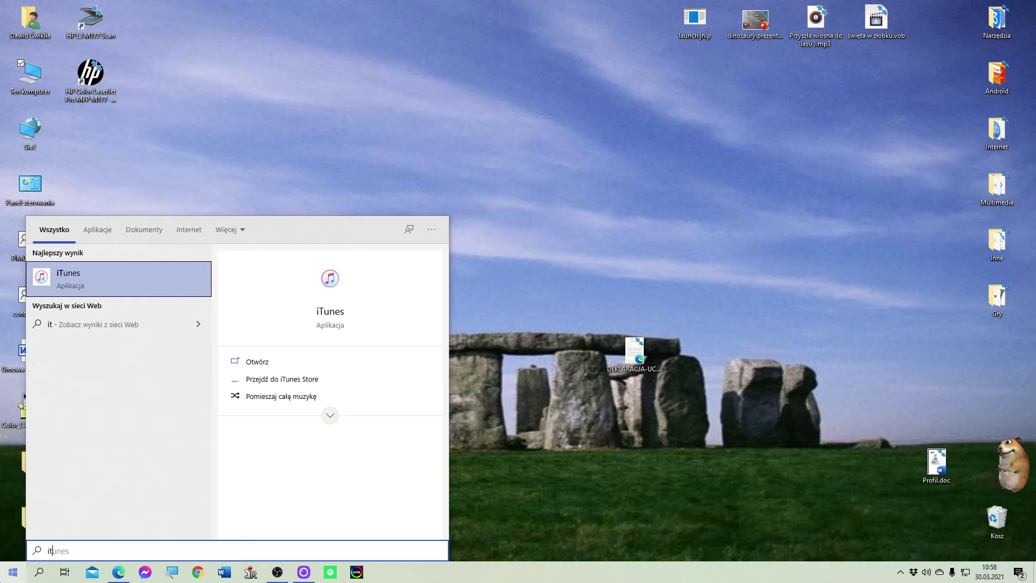
key("Return")
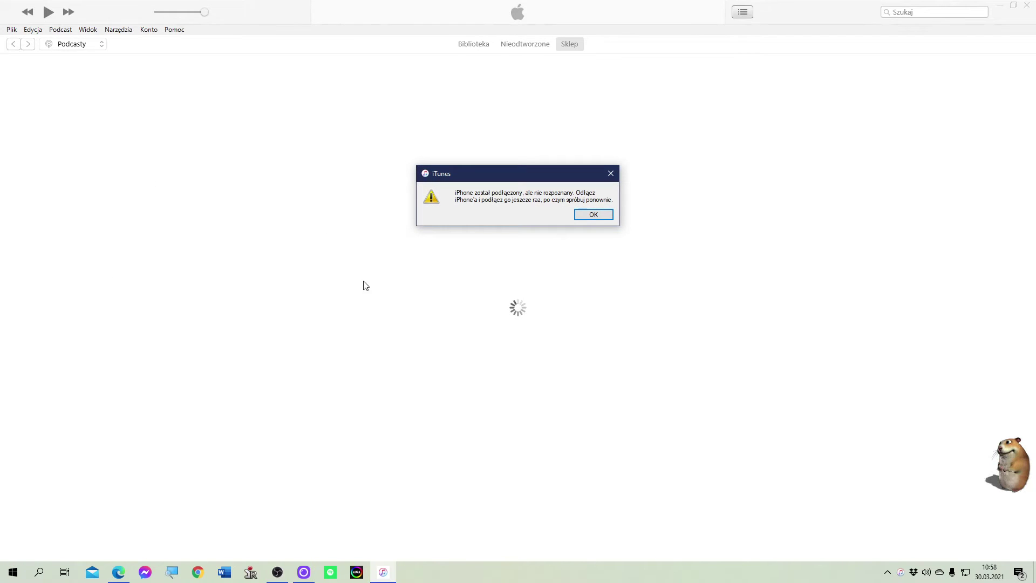
Step: Dismiss the unrecognised-iPhone alert and switch from podcasts to the Muzyka Biblioteka view
left_click(607, 216)
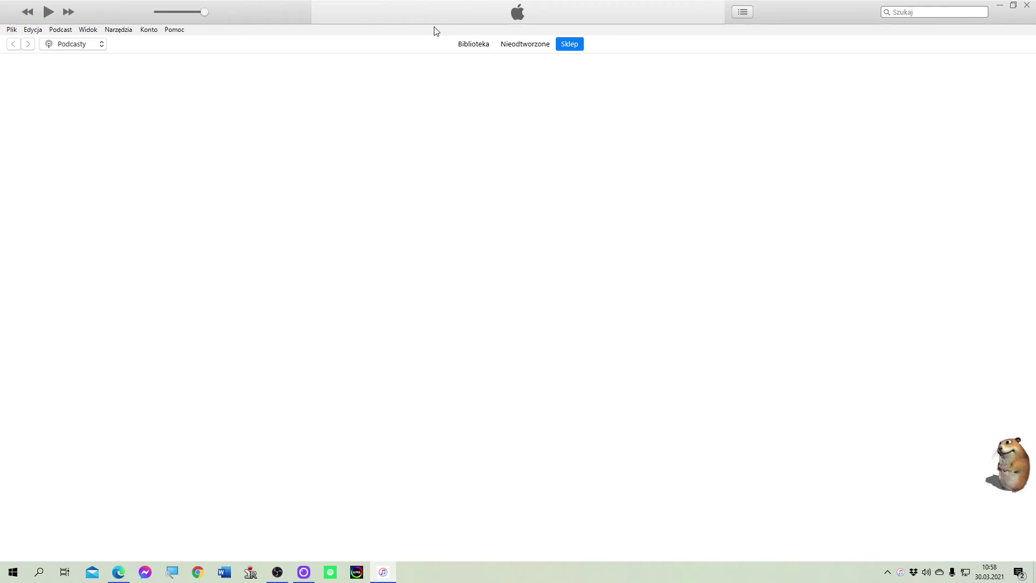
left_click(474, 44)
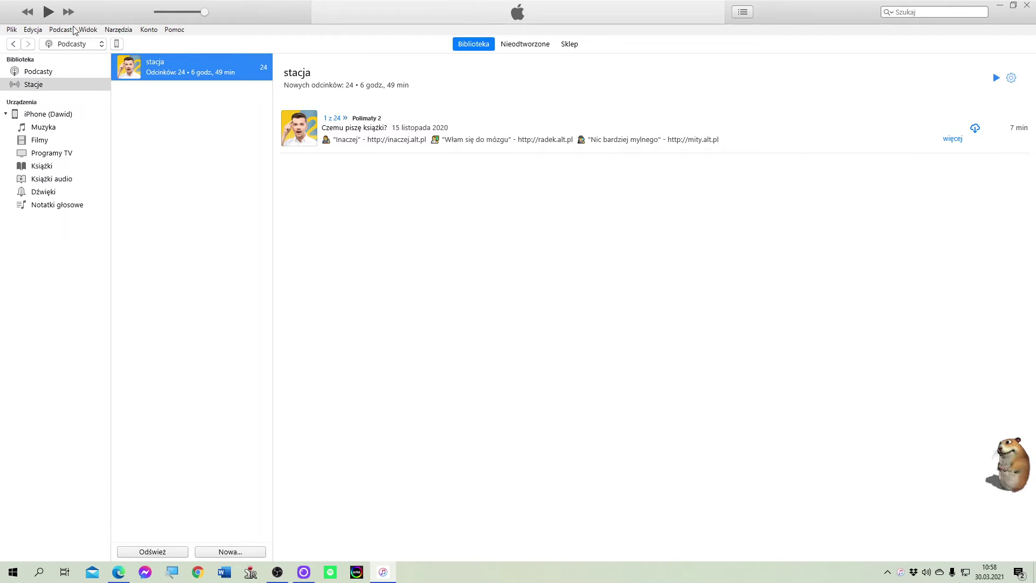
left_click(68, 44)
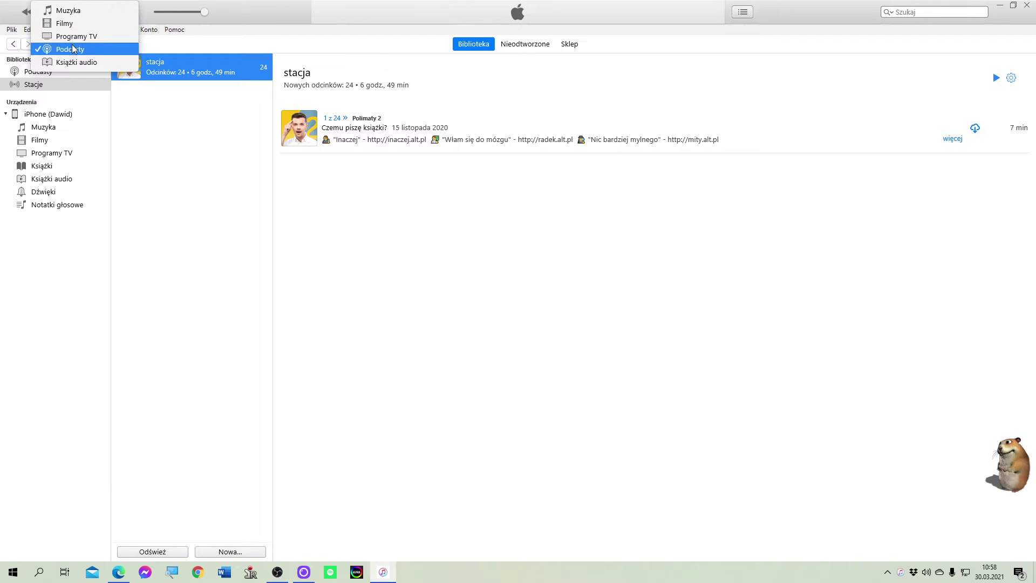
left_click(86, 11)
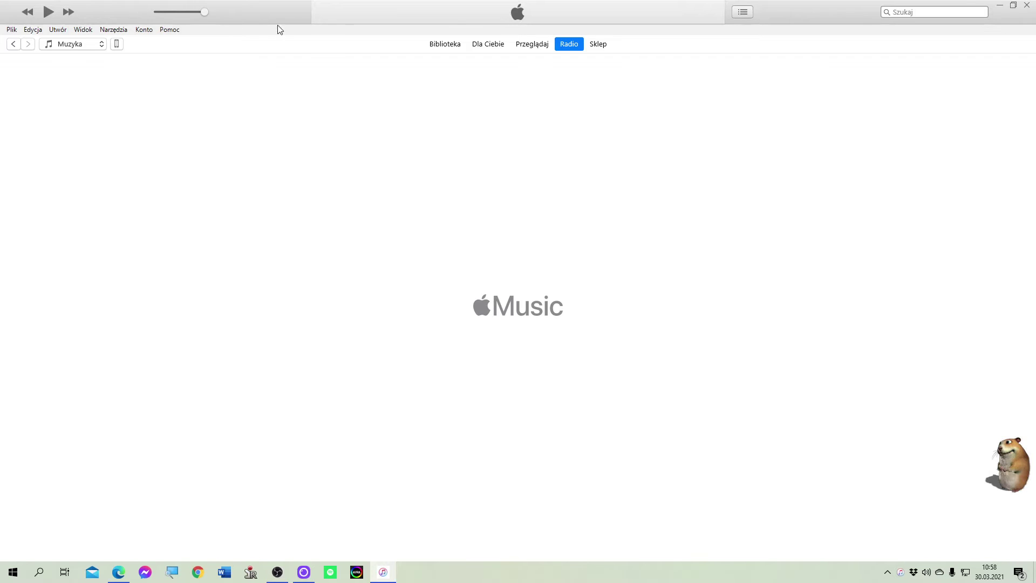
left_click(436, 45)
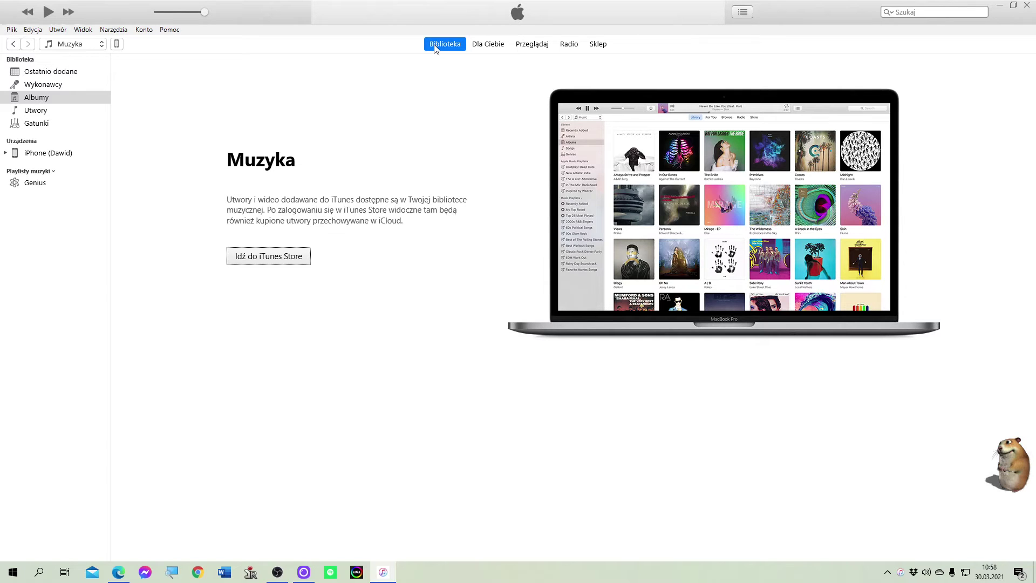
key("alt+Left")
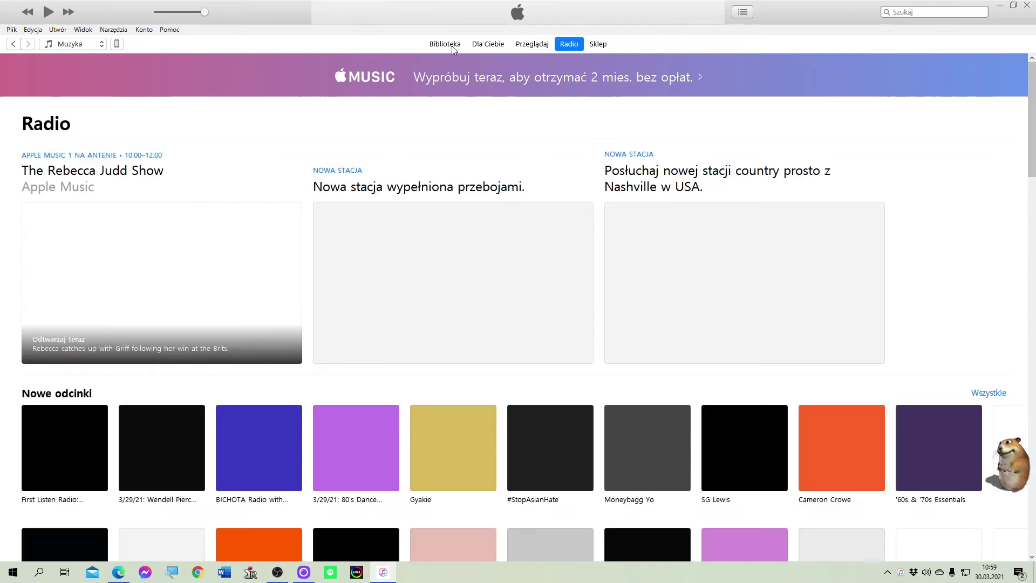
left_click(453, 47)
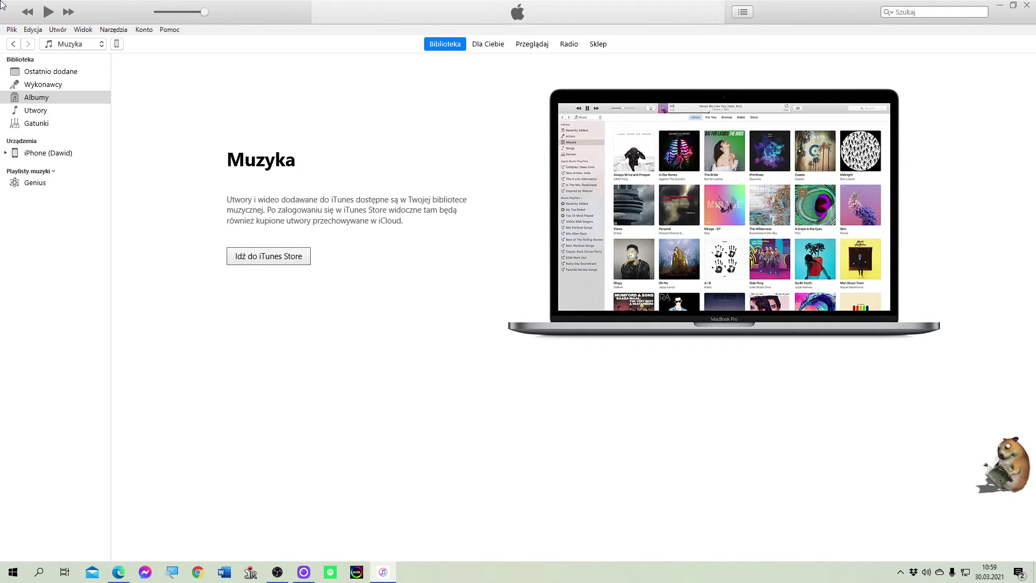
Step: Sign out via Konto > Wyloguj się, then choose Konto > Zaloguj się..
left_click(140, 32)
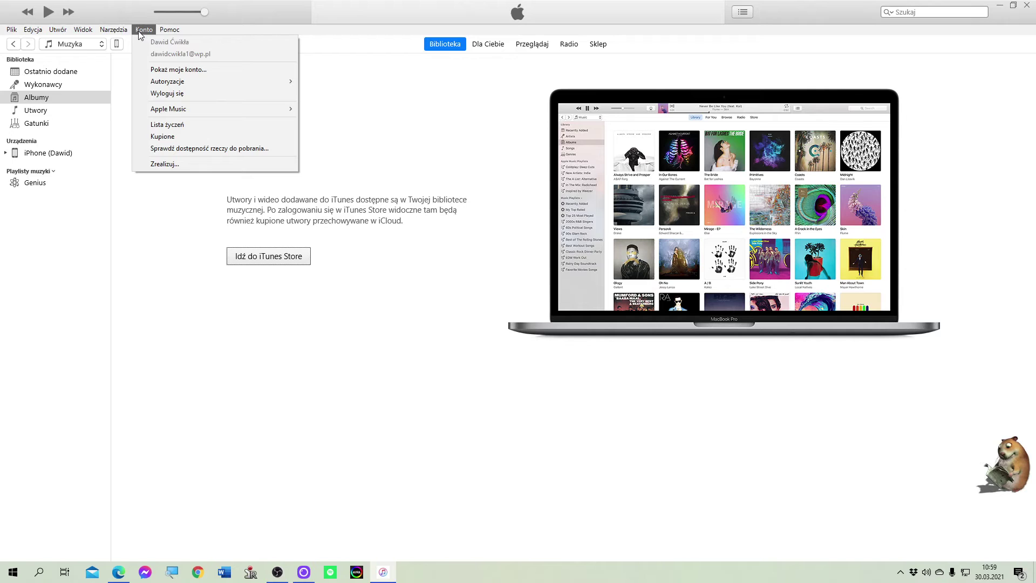
left_click(216, 95)
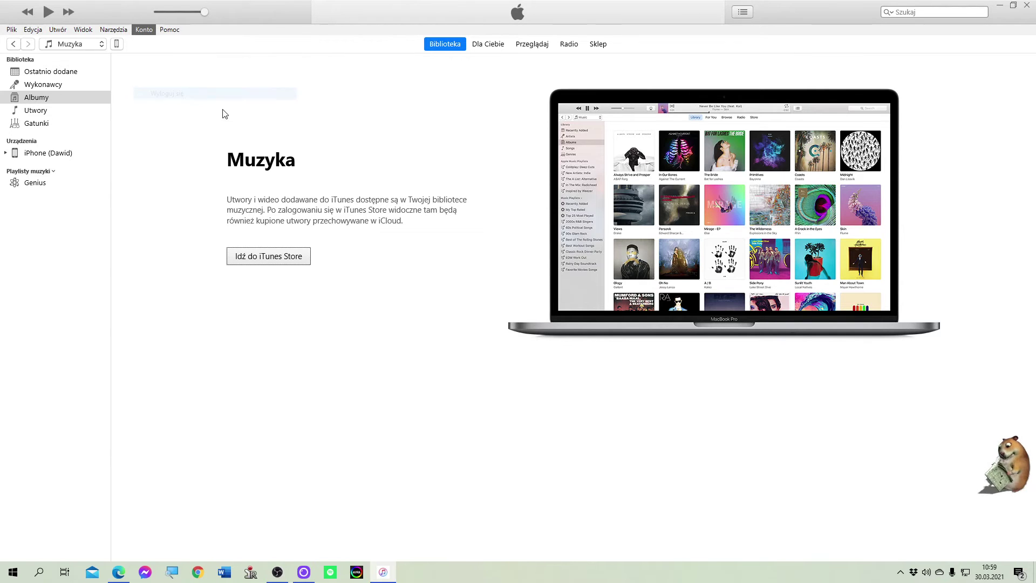
left_click(144, 30)
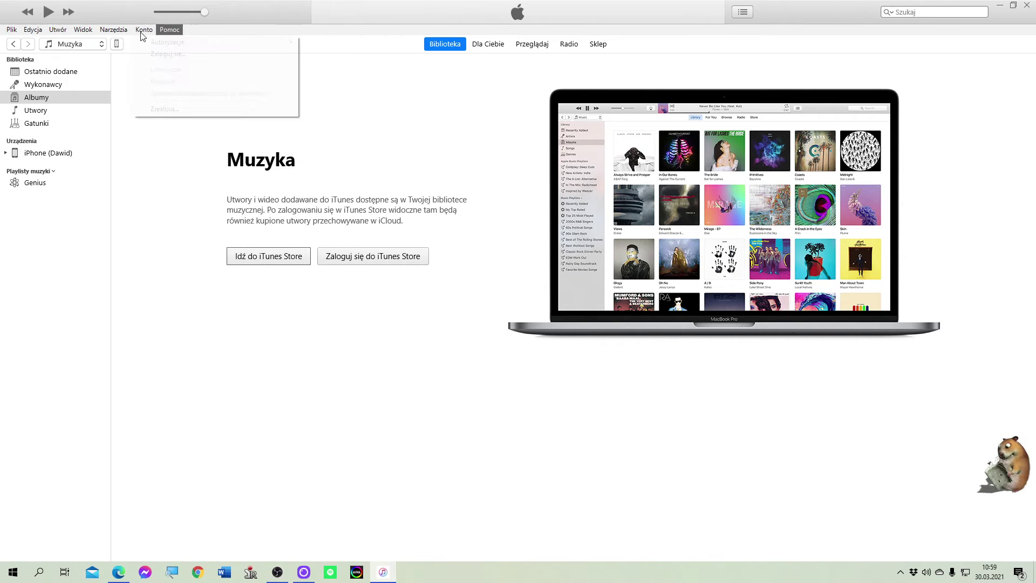
left_click(144, 31)
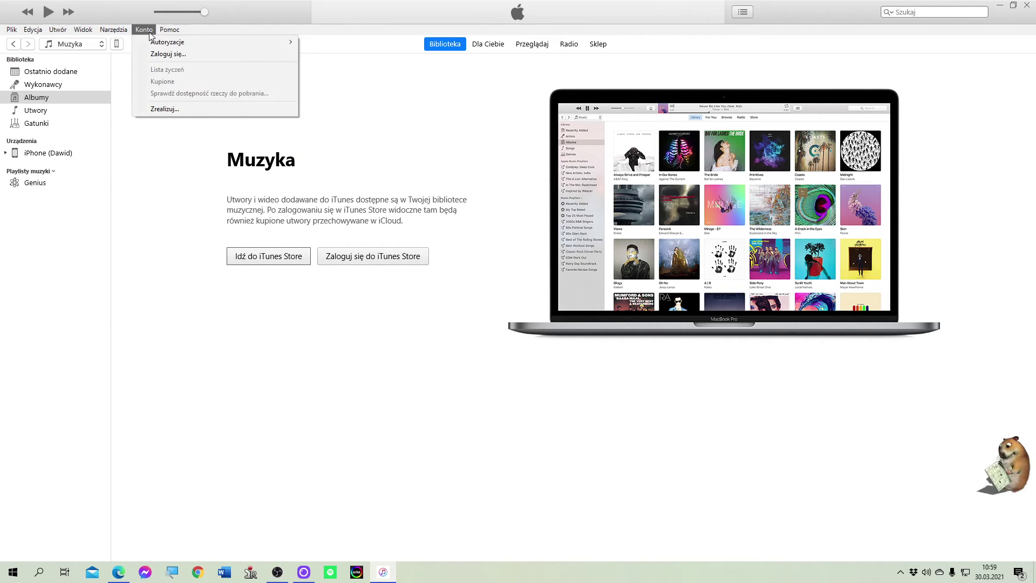
left_click(183, 53)
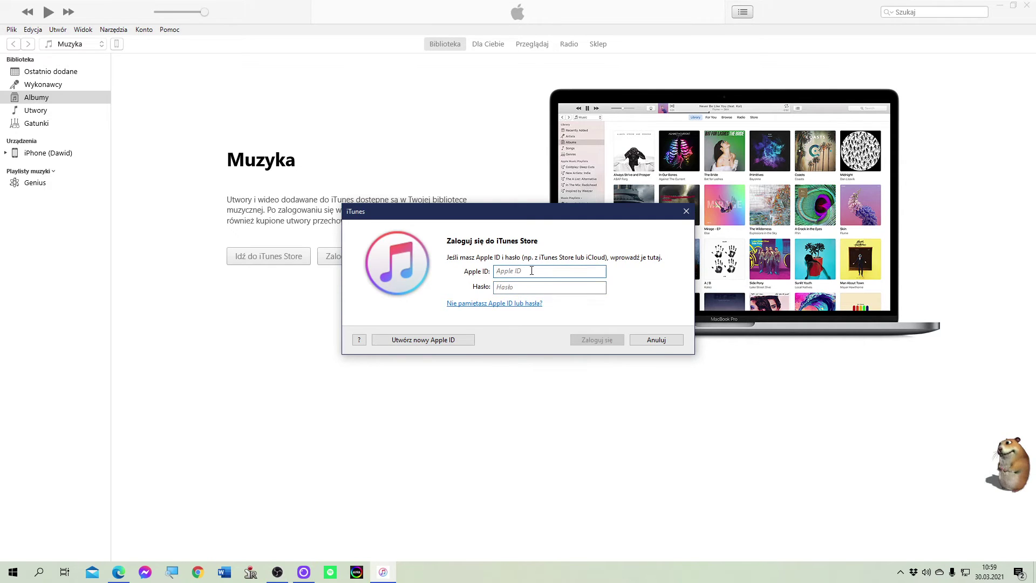
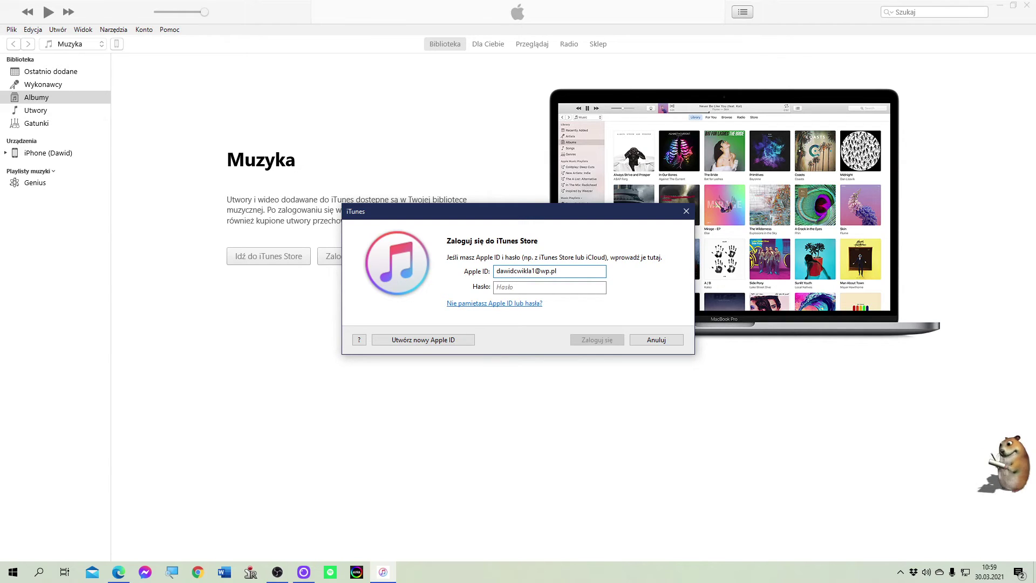
Step: Enter the Apple ID e-mail address and its password, and submit the sign-in
left_click(530, 290)
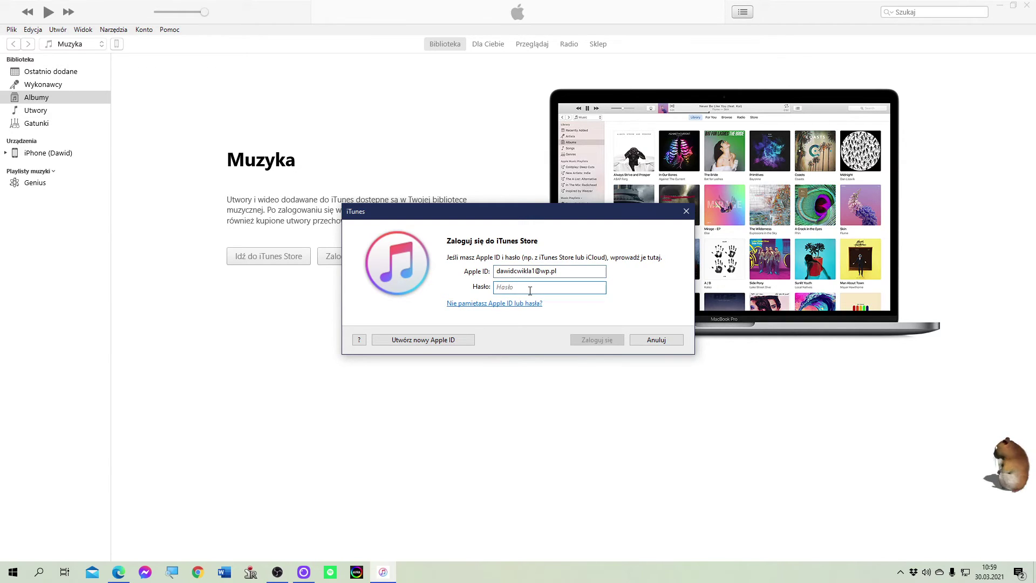
type("••••")
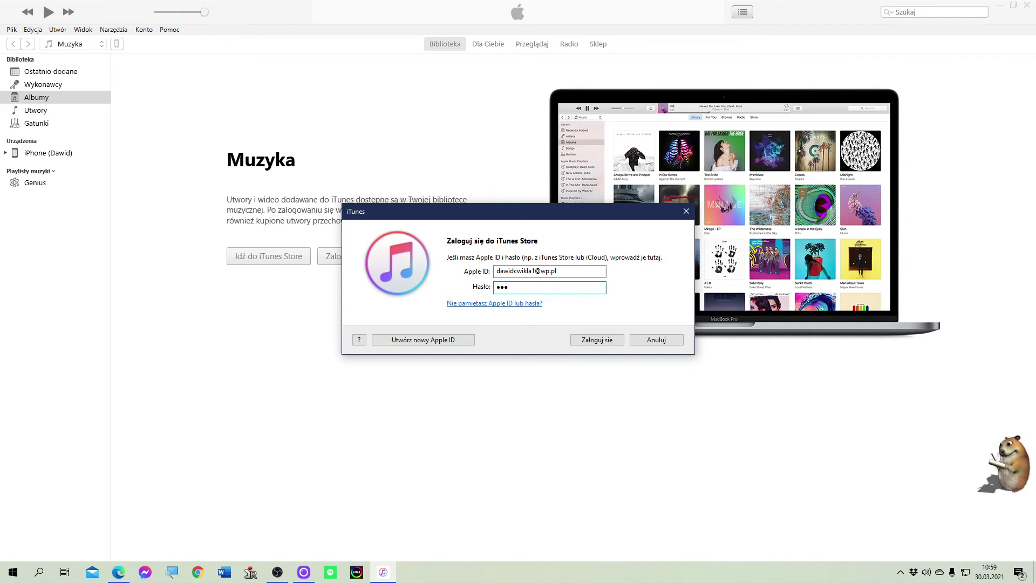
type("•")
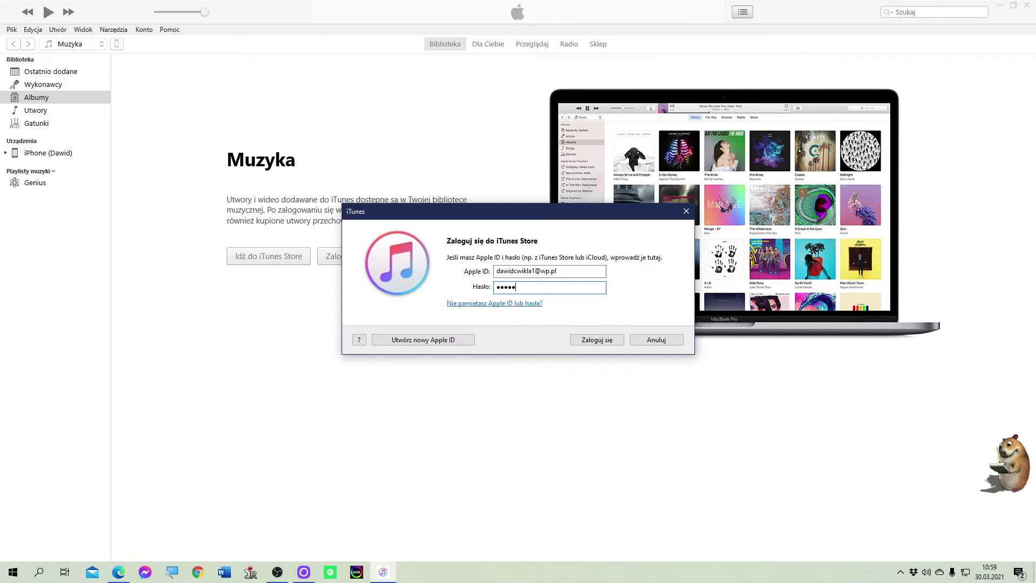
type("•••")
key("Return")
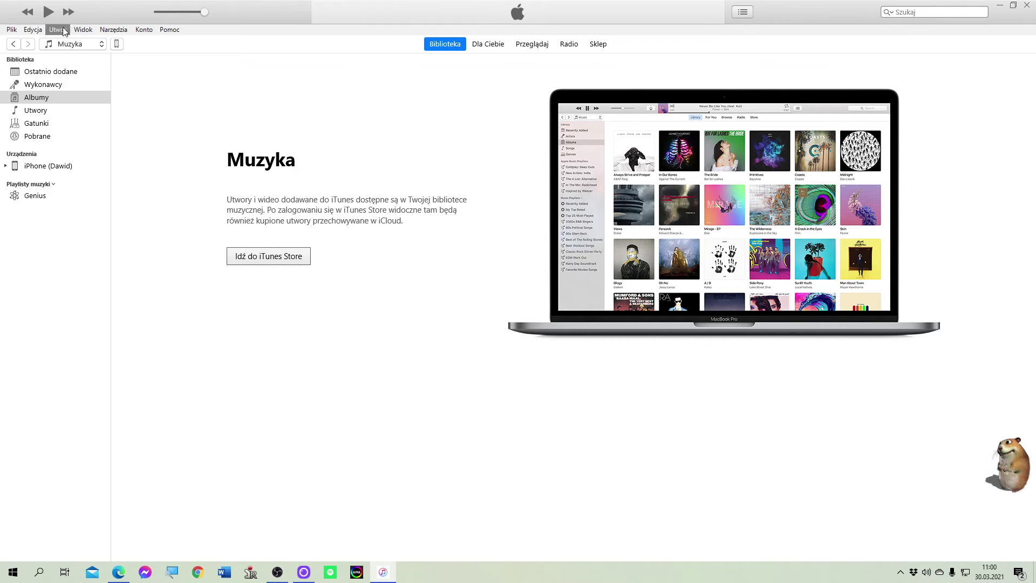
left_click(33, 29)
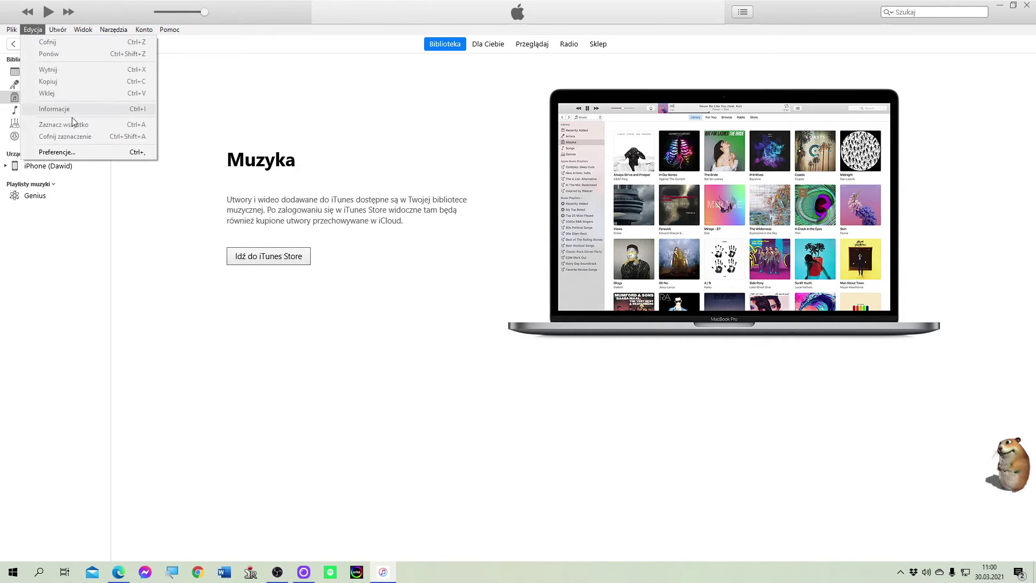
Step: Open Edycja > Preferencje... in iTunes
left_click(82, 154)
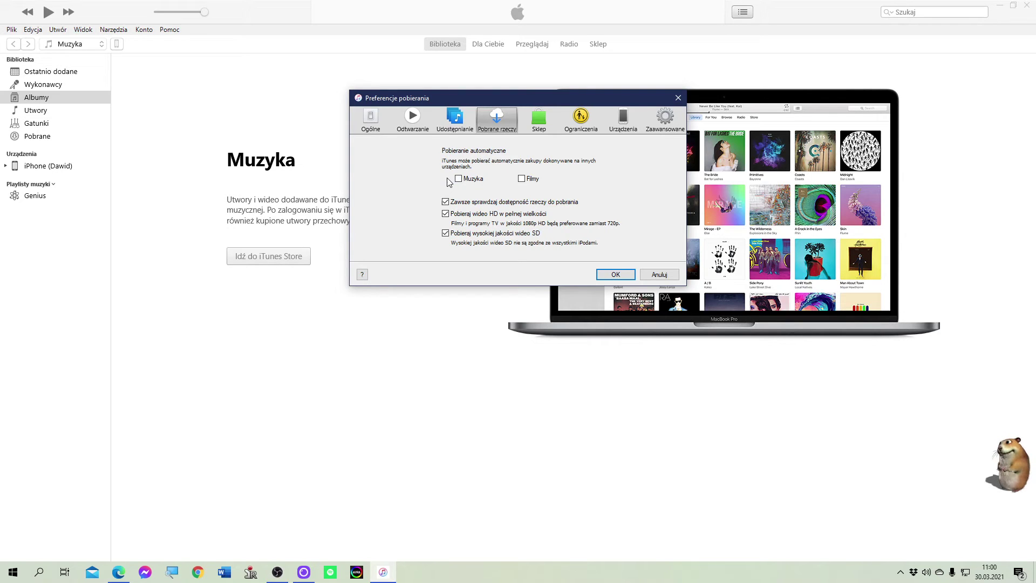
Step: Enable automatic downloads for Muzyka and Filmy, then view the Sklep preferences
left_click(458, 180)
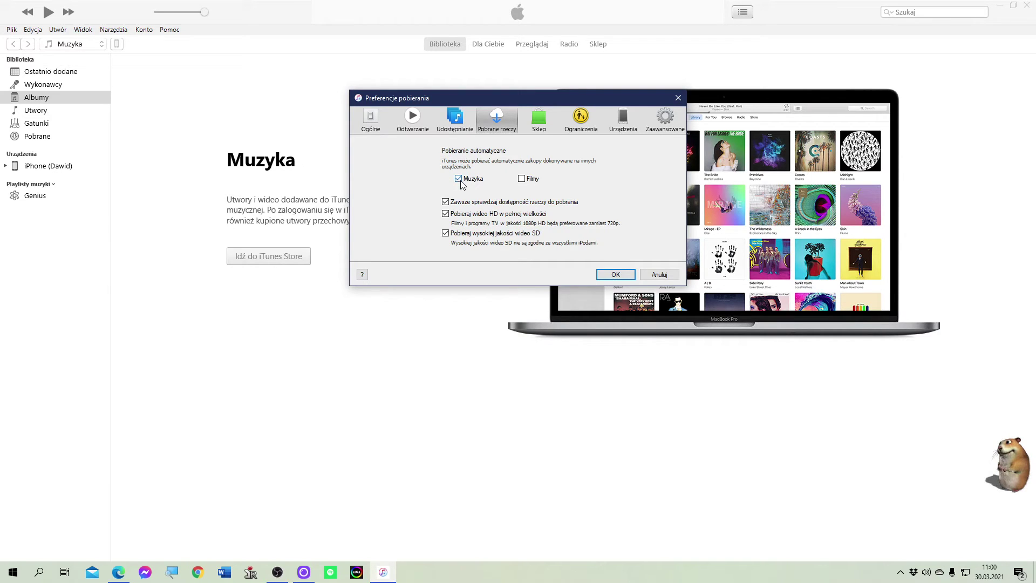
left_click(522, 179)
left_click(553, 122)
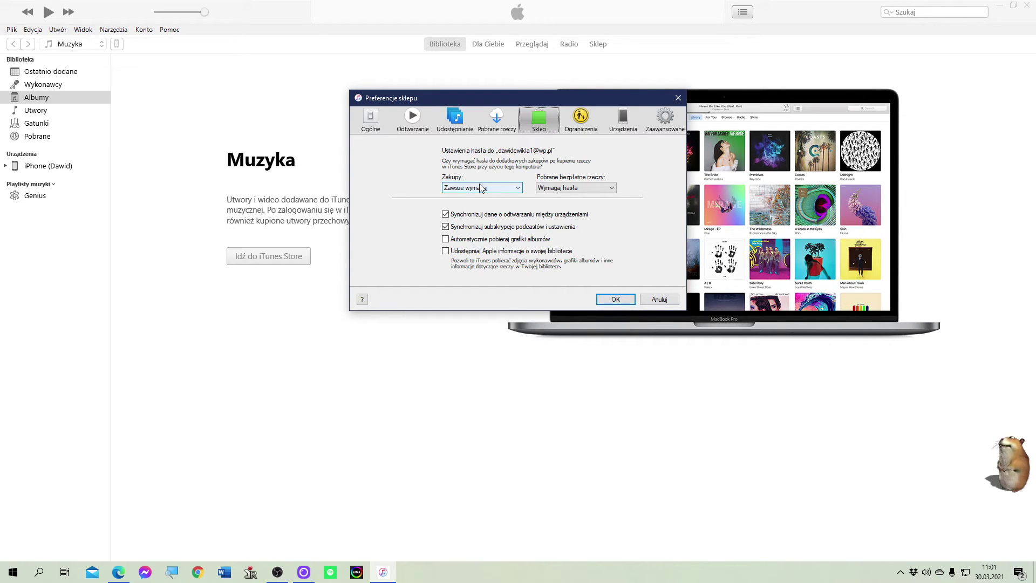
left_click(481, 187)
left_click(482, 188)
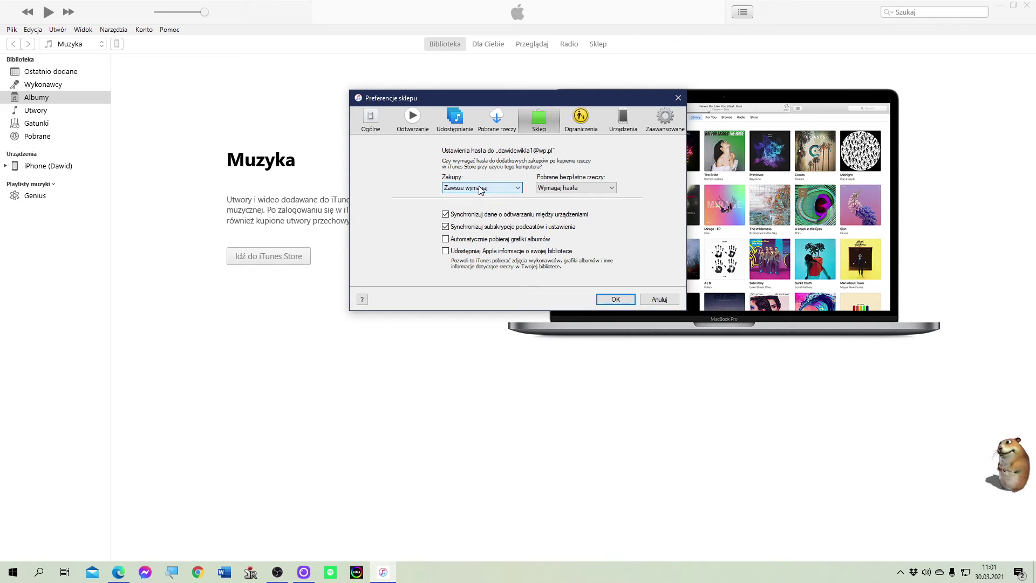
left_click(558, 189)
left_click(561, 193)
left_click(540, 251)
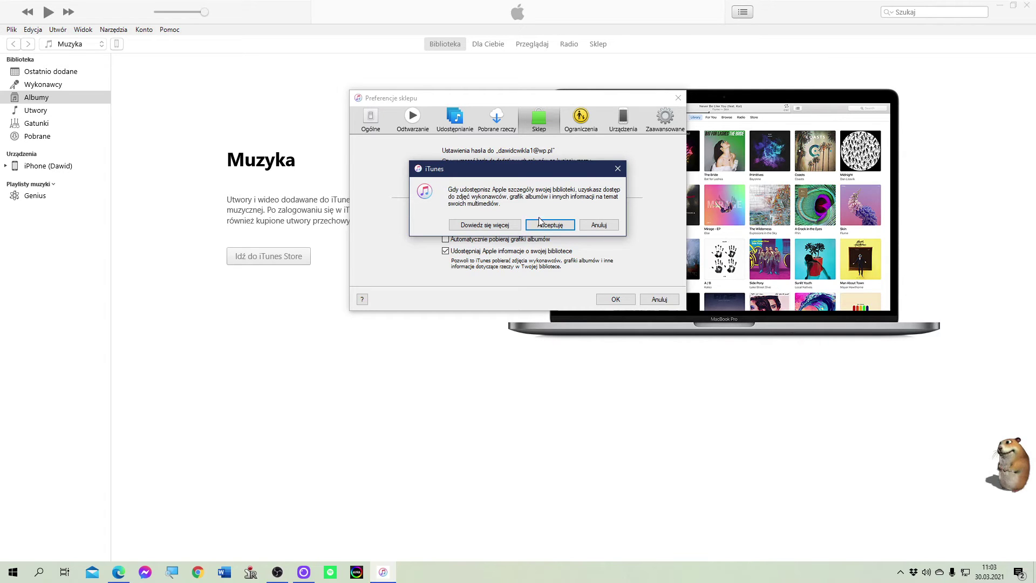
left_click(593, 227)
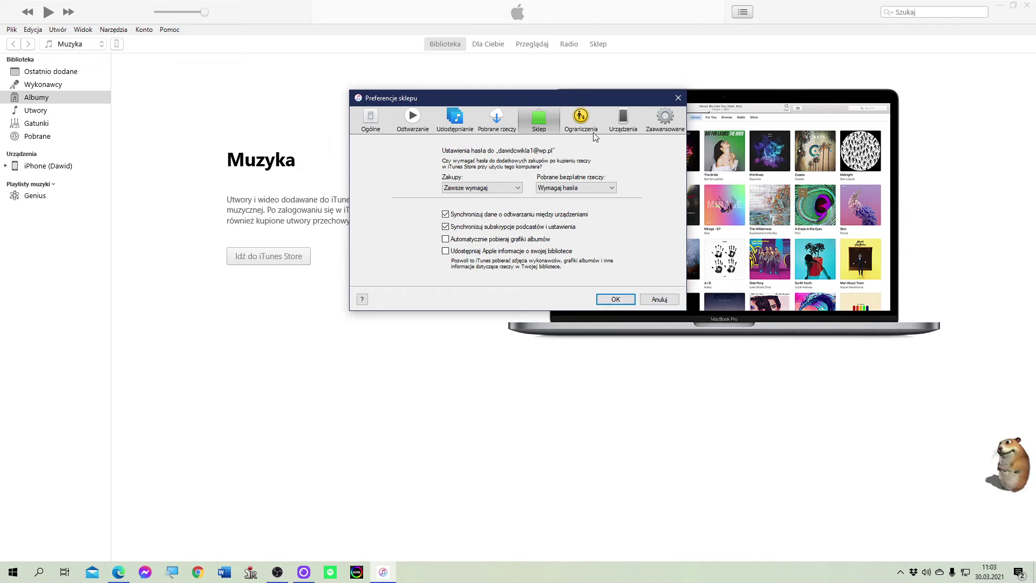
Step: On the Zaawansowane tab, choose Zmień... for the iTunes Media folder location
left_click(657, 124)
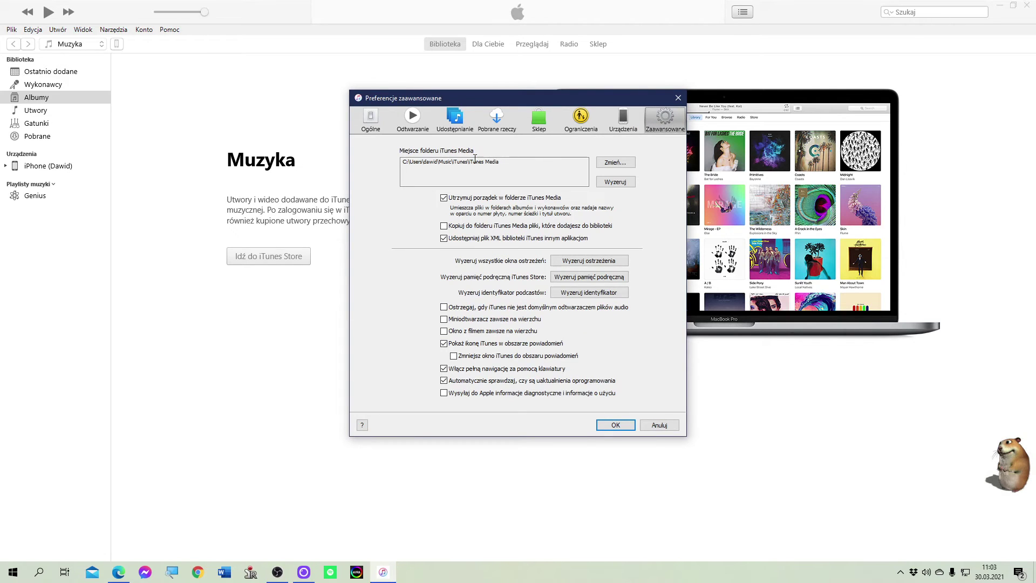
left_click(612, 162)
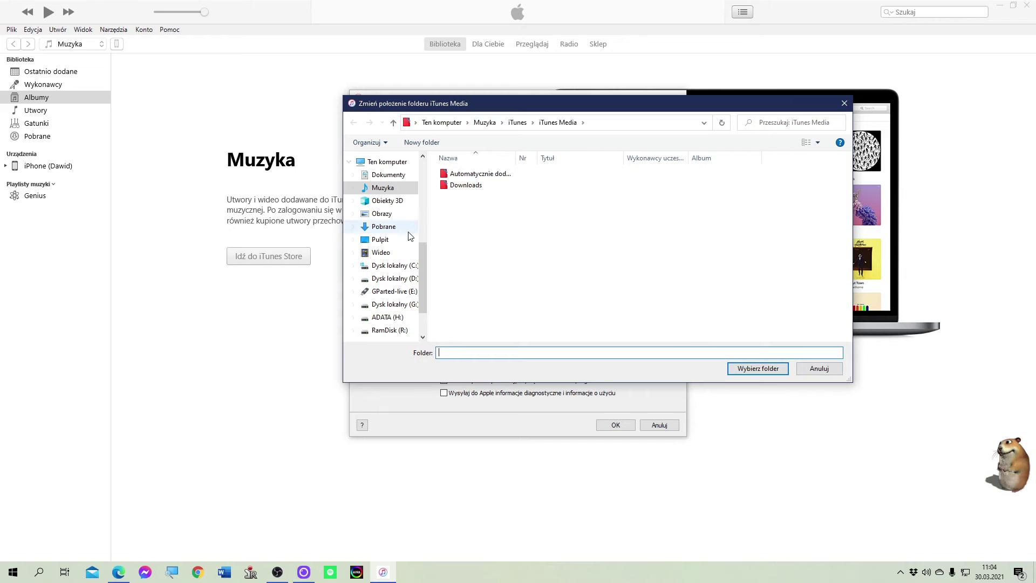
Step: Browse to Dysk lokalny (D:), then cancel, leaving the media folder location unchanged
left_click(397, 278)
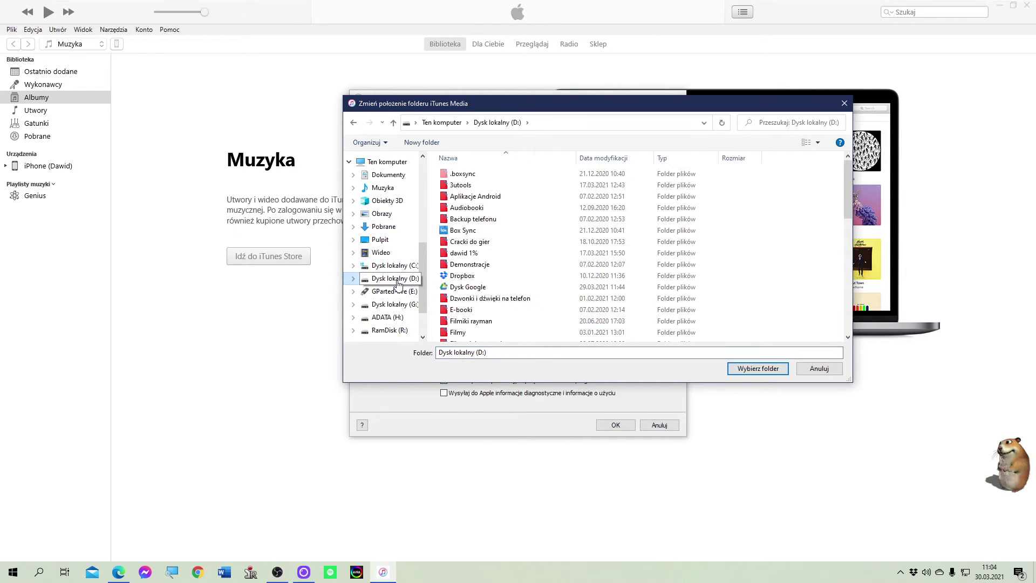
left_click(807, 369)
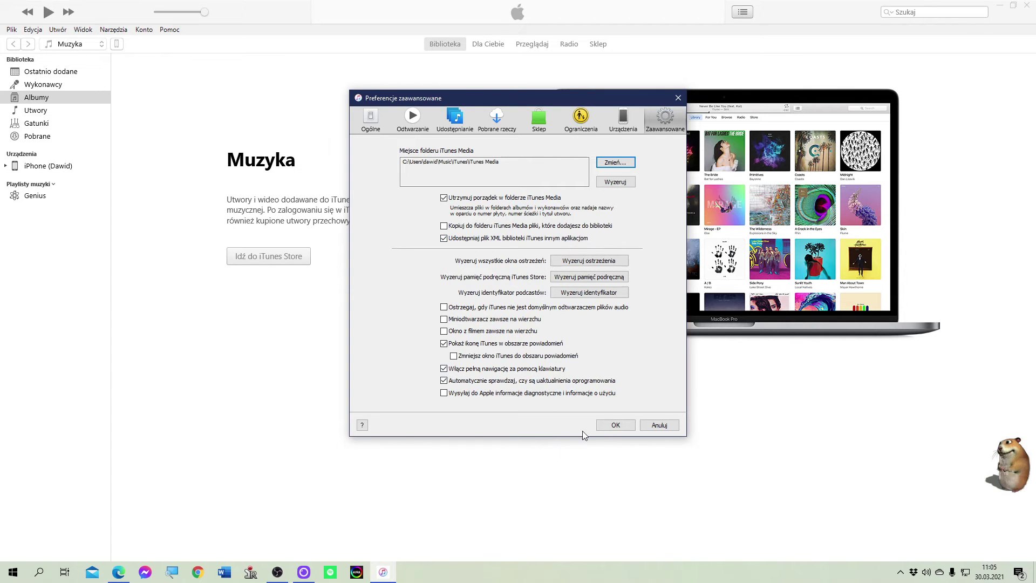
Step: Close the preferences, keep Muzyka as the media type, and load the Sklep music page
left_click(616, 426)
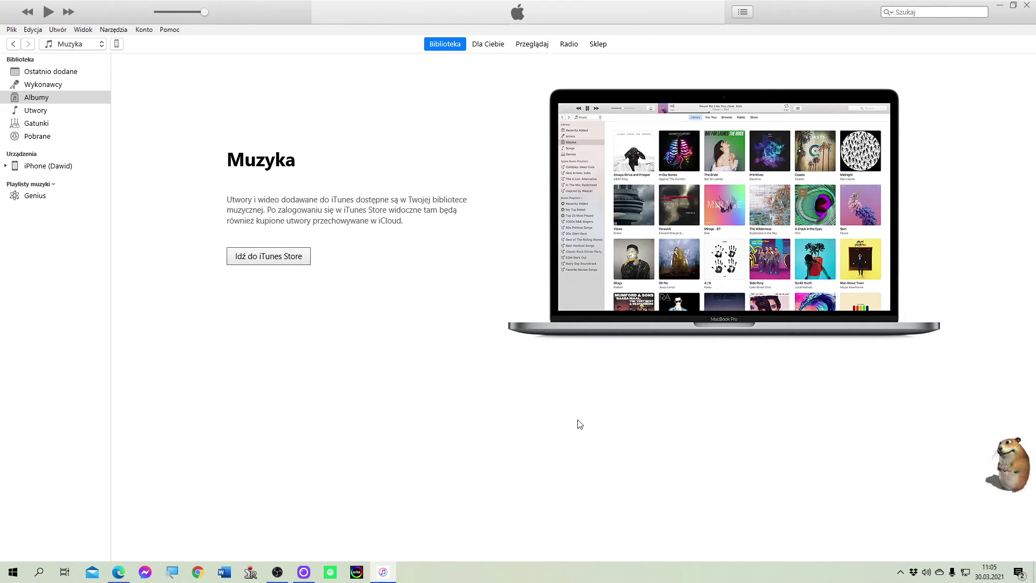
left_click(83, 45)
left_click(85, 50)
left_click(84, 49)
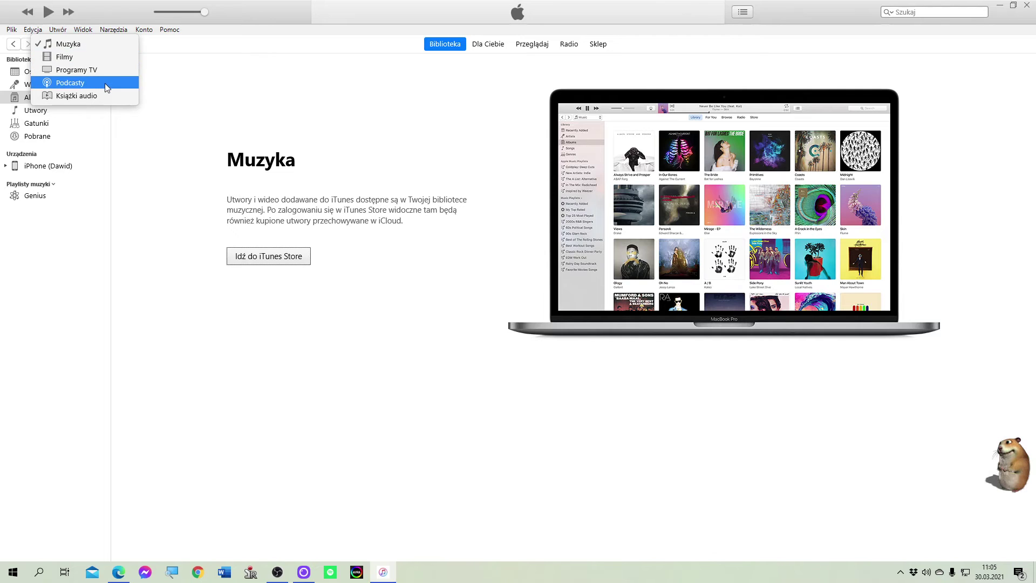
left_click(65, 46)
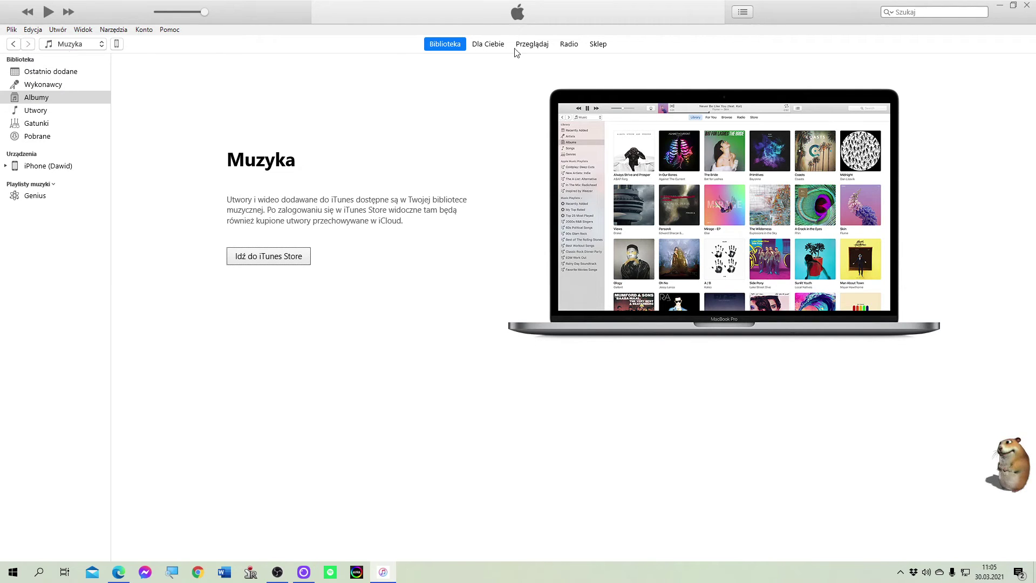
left_click(593, 44)
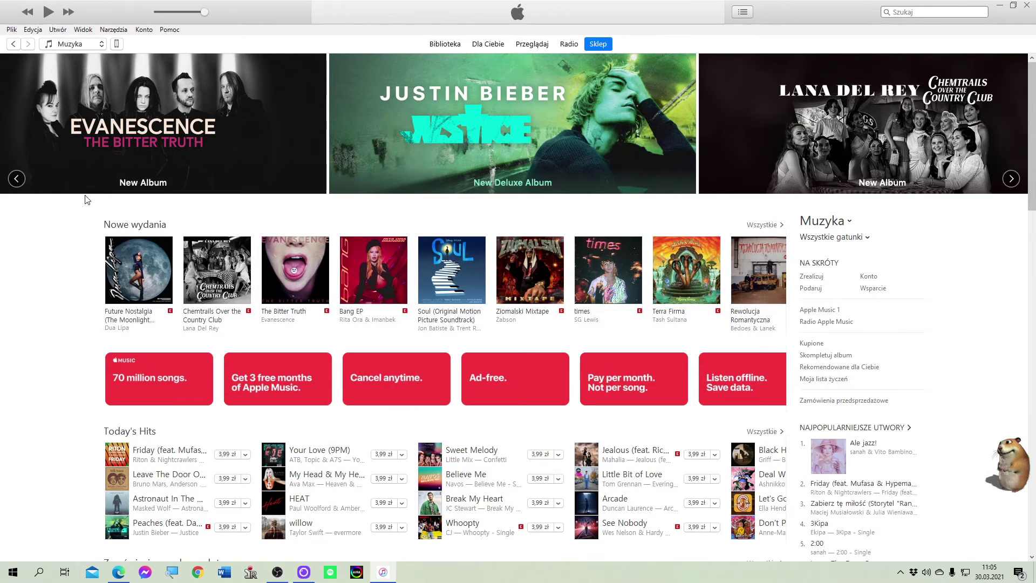
Step: View the full Today's Hits list via 'Wszystkie', then return to the main Store page
scroll(130, 218, "down", 1)
scroll(129, 218, "down", 1)
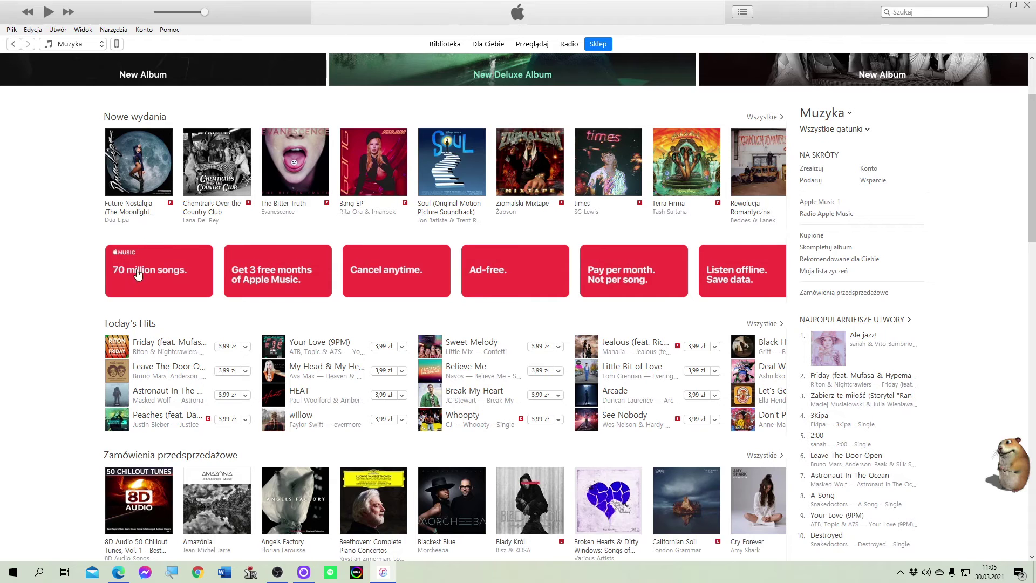
scroll(321, 297, "down", 2)
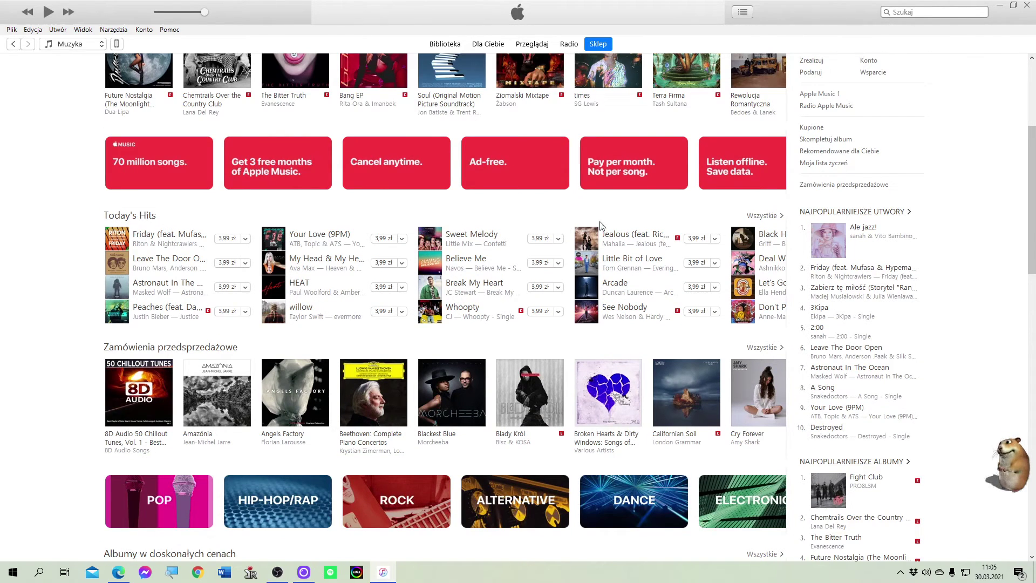
left_click(770, 217)
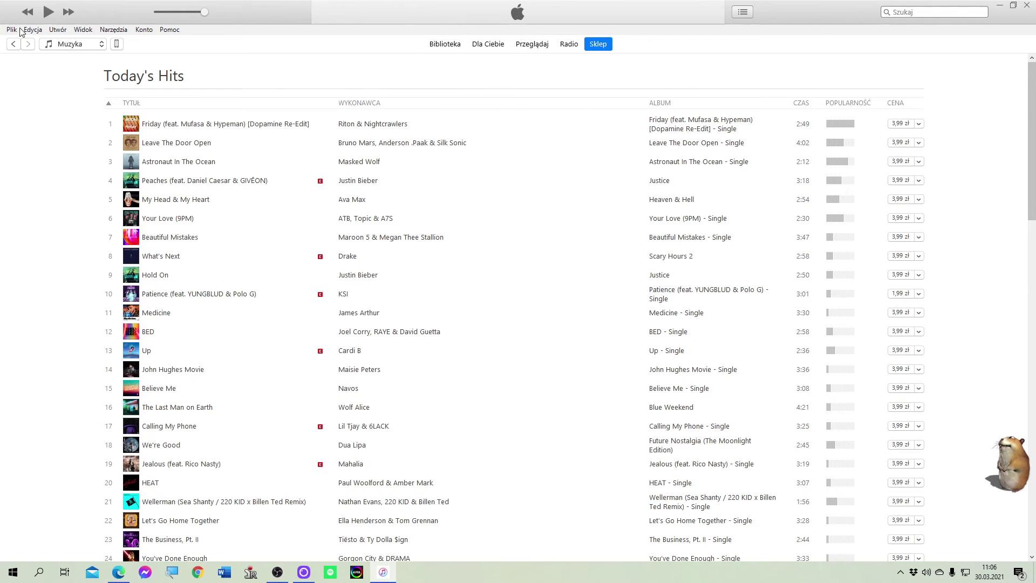
left_click(15, 44)
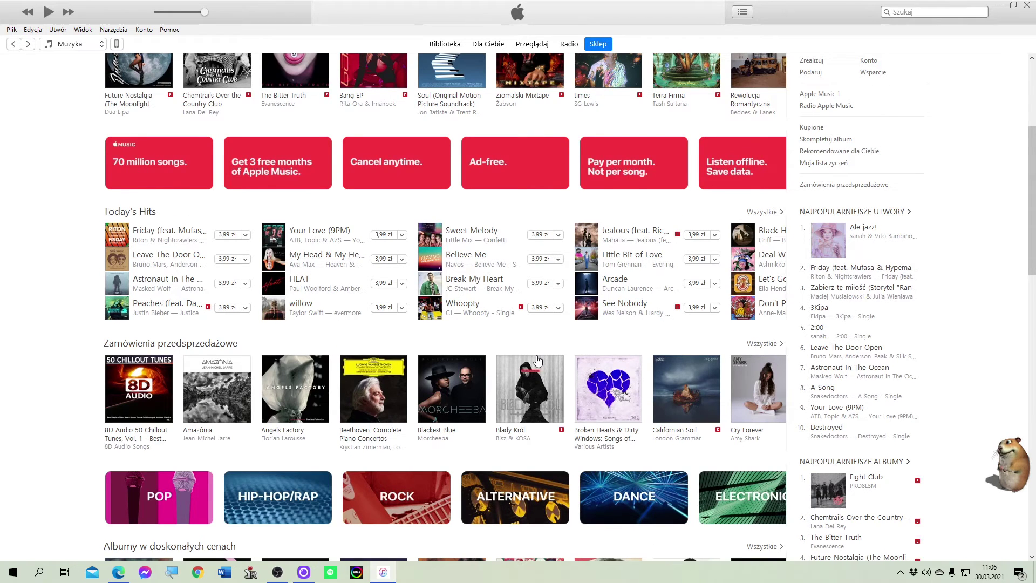
Step: Scroll to the footer, past the genre tiles, discounted albums and Top Albums charts
scroll(538, 360, "down", 1)
scroll(538, 360, "down", 1)
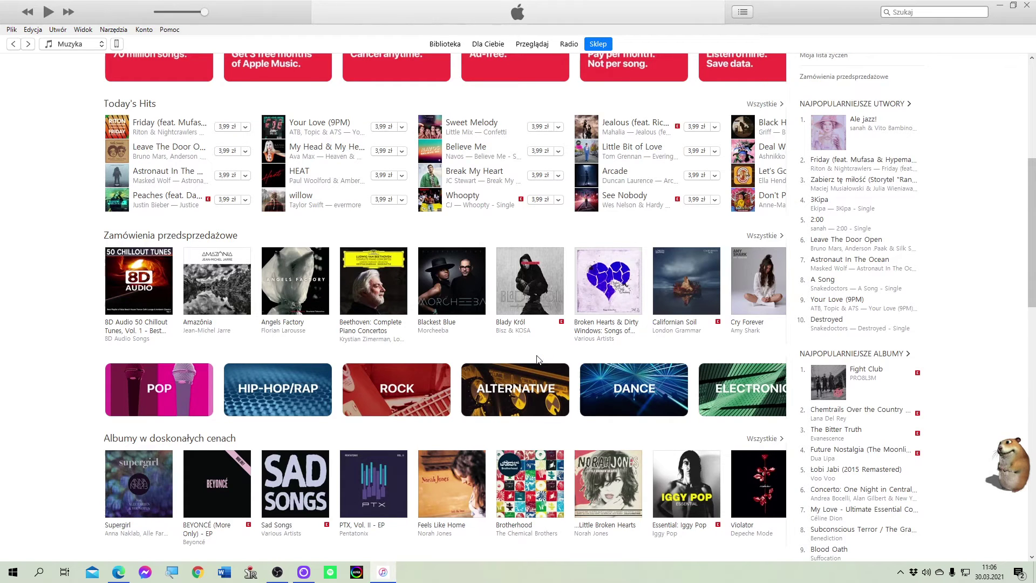
scroll(537, 360, "down", 3)
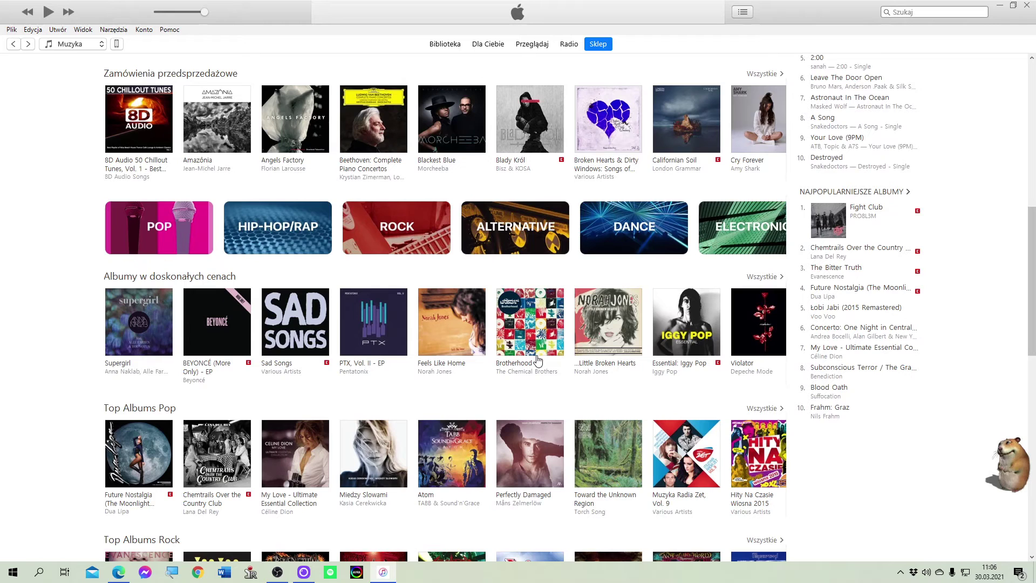
scroll(537, 360, "down", 3)
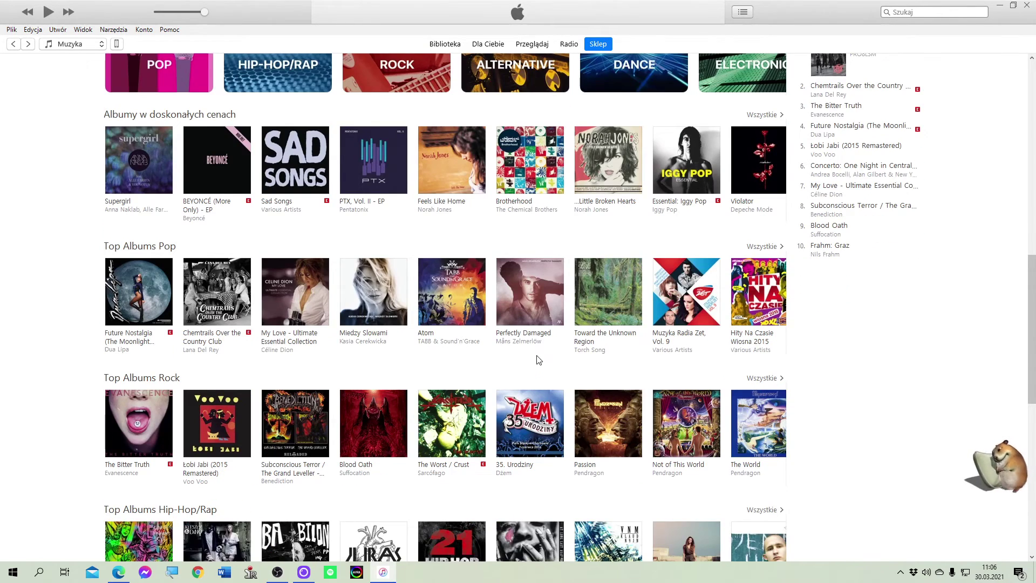
scroll(537, 361, "down", 2)
scroll(537, 361, "down", 2)
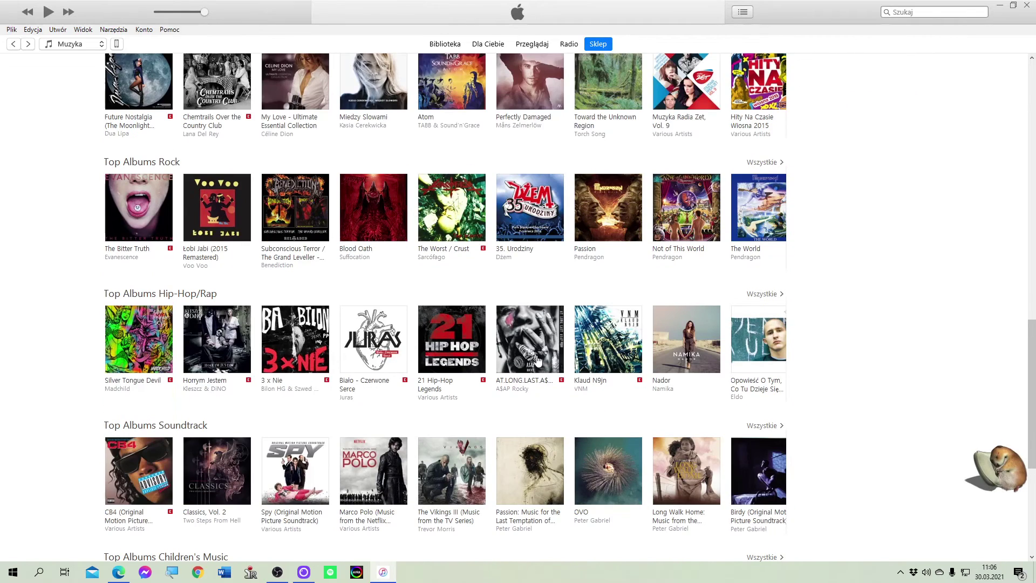
scroll(538, 361, "down", 2)
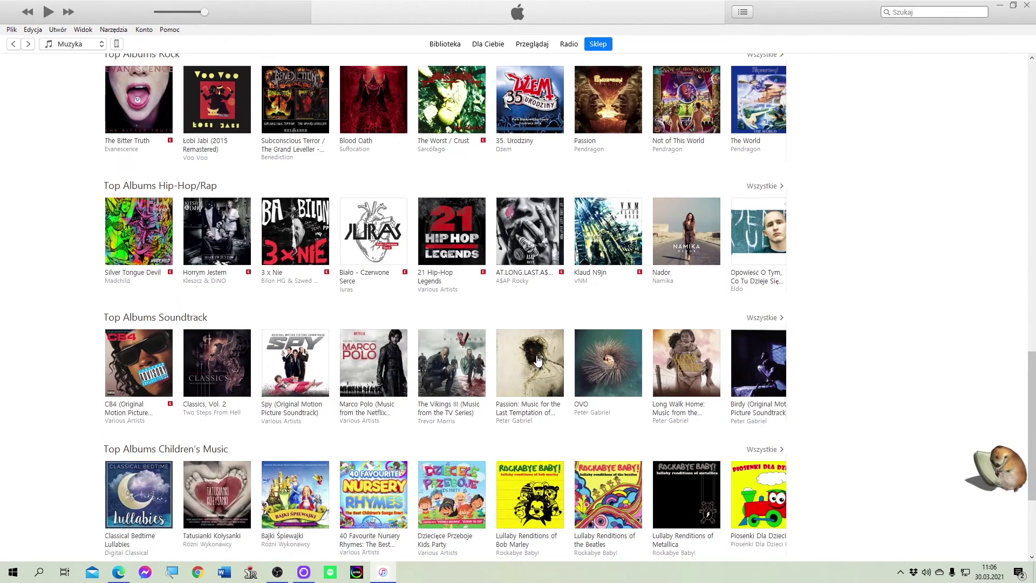
scroll(538, 360, "down", 2)
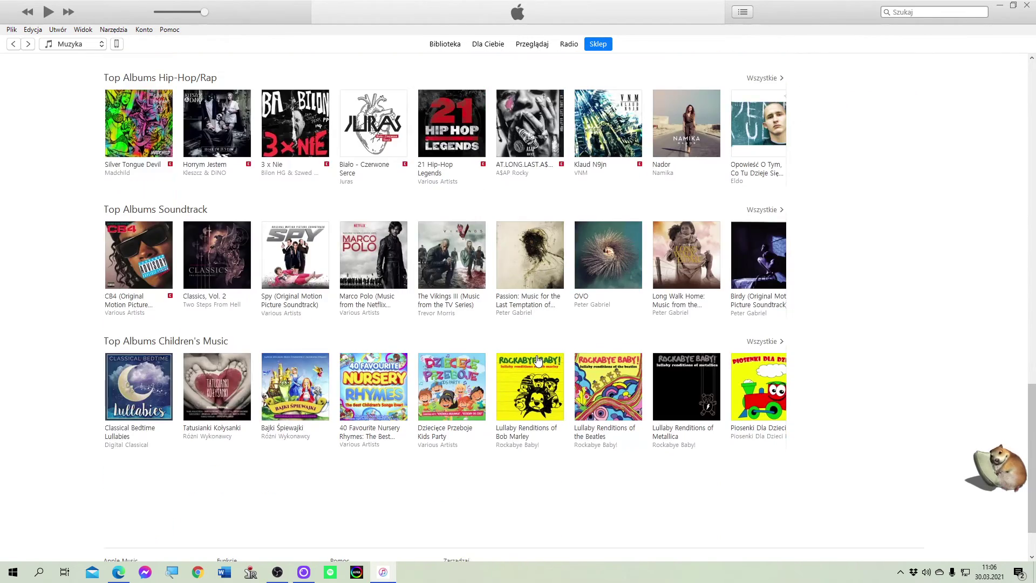
scroll(538, 360, "down", 2)
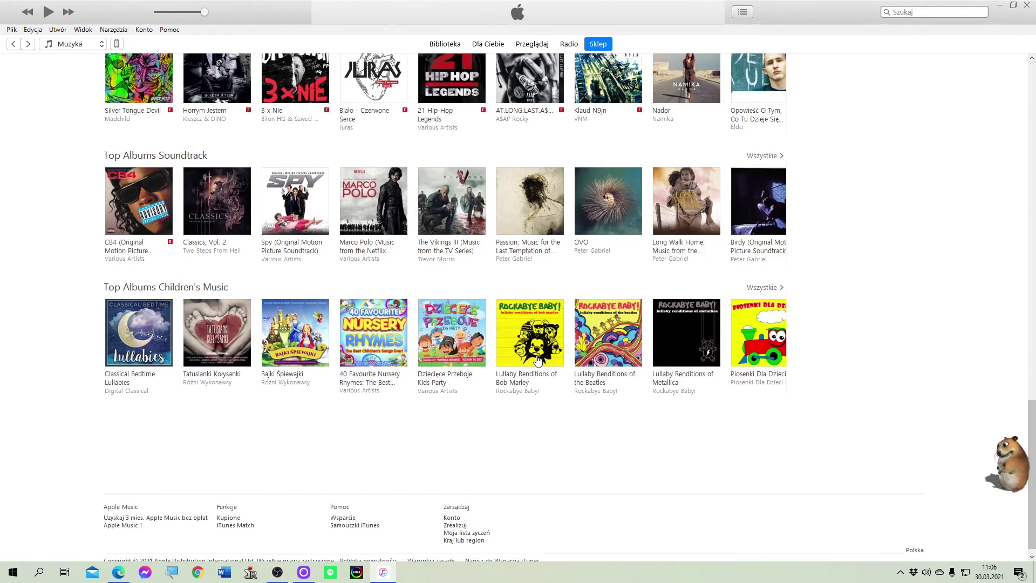
scroll(549, 403, "up", 6)
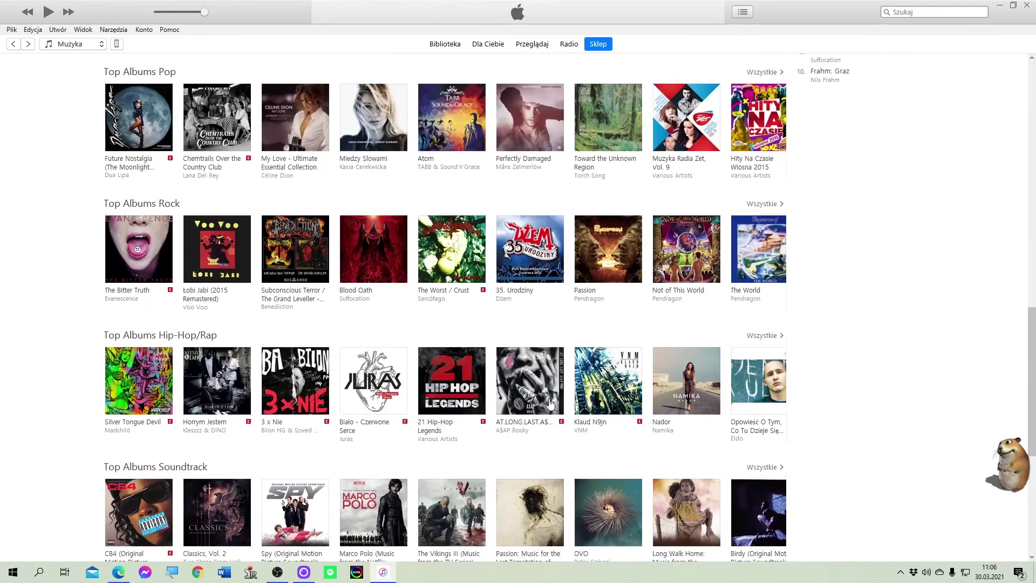
scroll(550, 404, "up", 15)
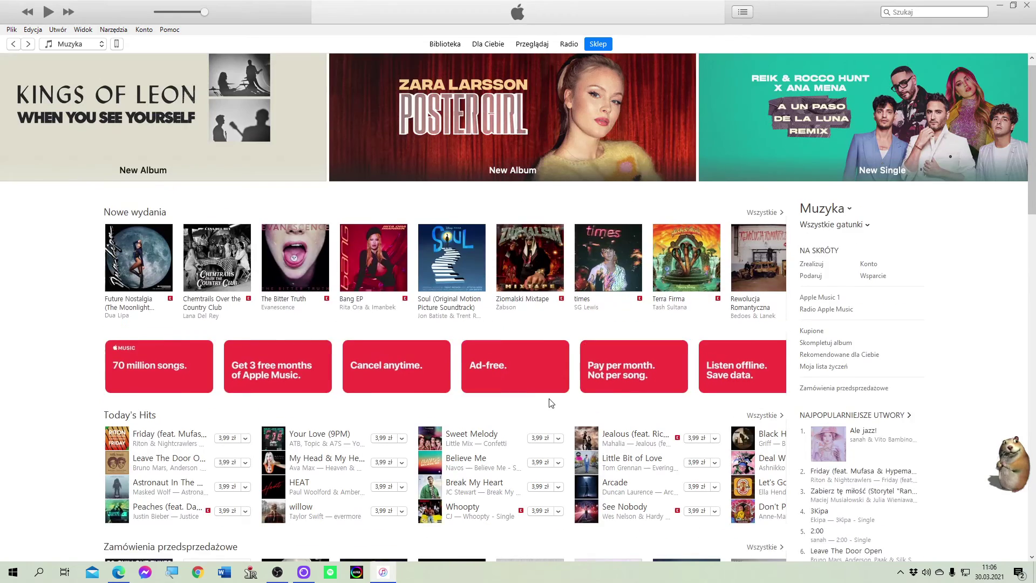
scroll(549, 404, "up", 1)
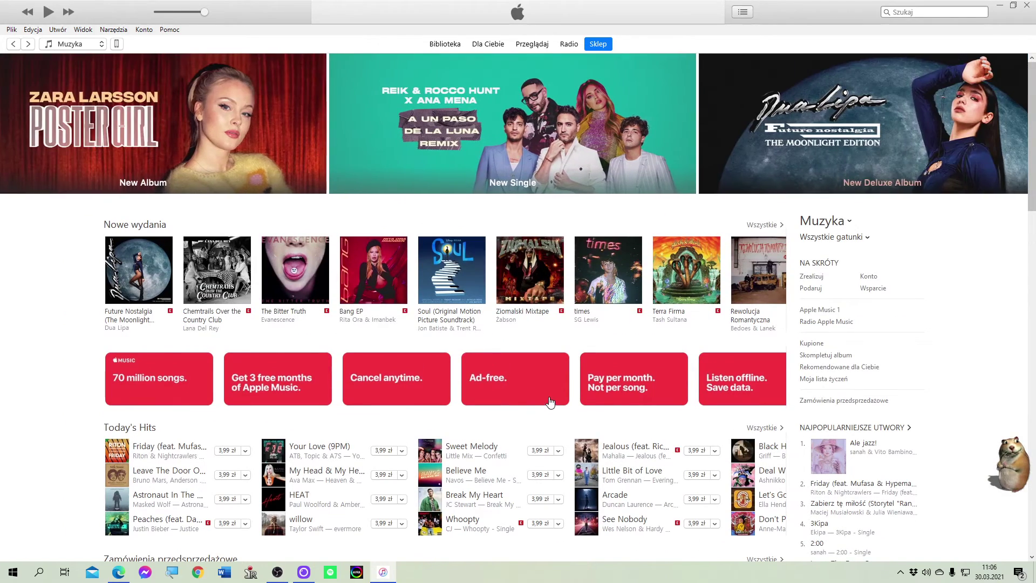
scroll(550, 404, "down", 7)
scroll(551, 401, "up", 7)
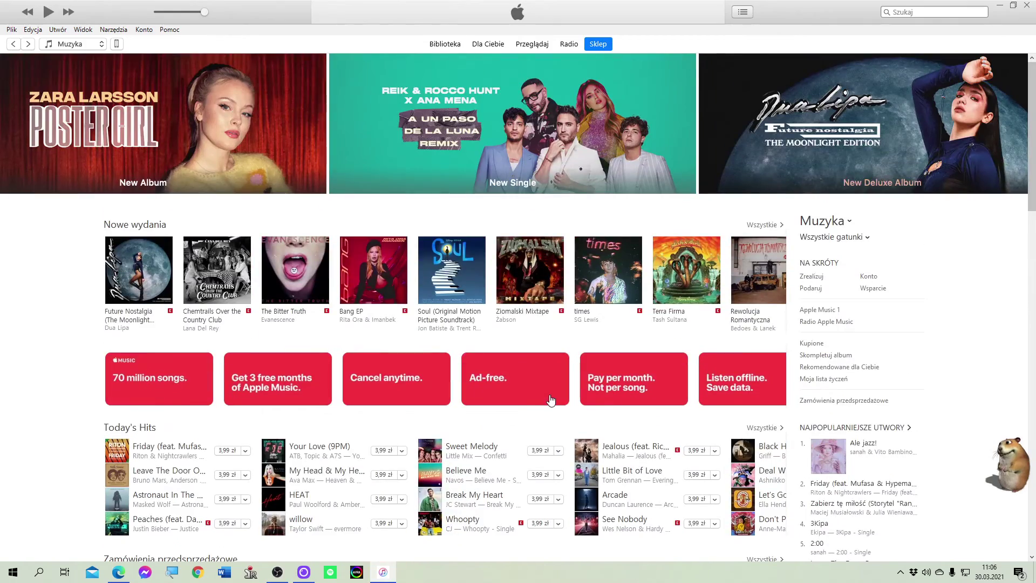
scroll(551, 400, "down", 7)
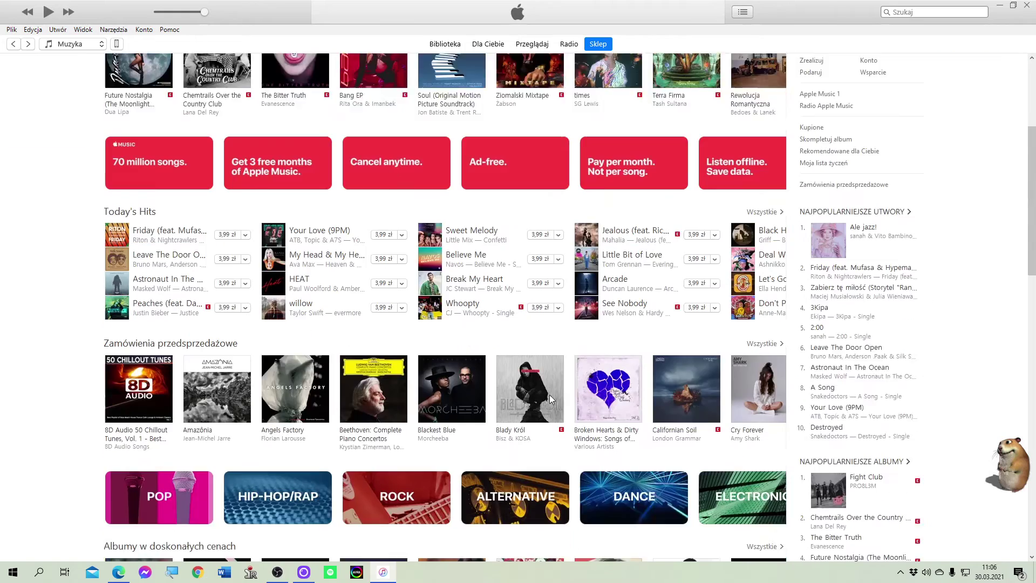
scroll(551, 400, "up", 6)
scroll(551, 399, "down", 13)
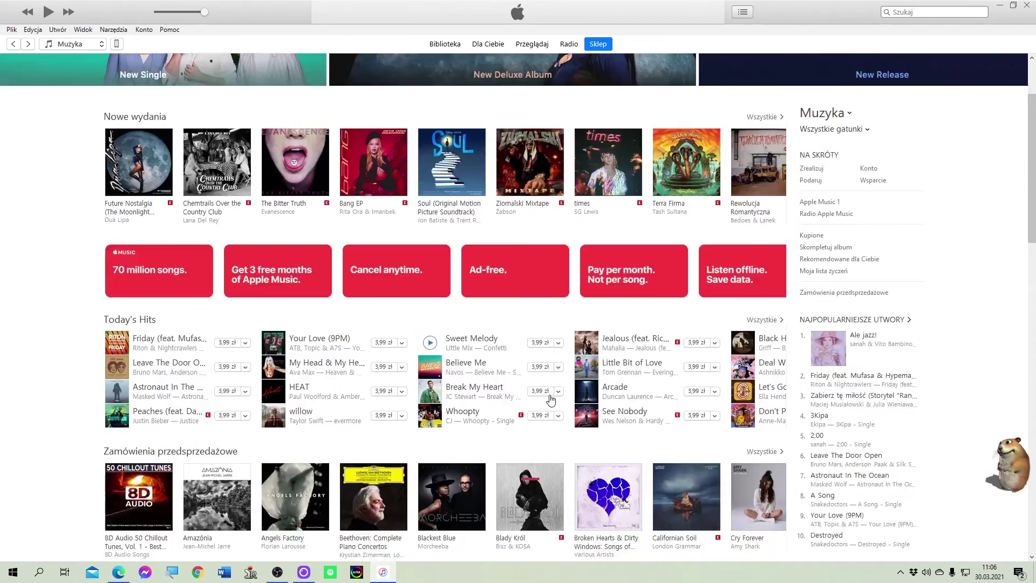
scroll(551, 400, "down", 5)
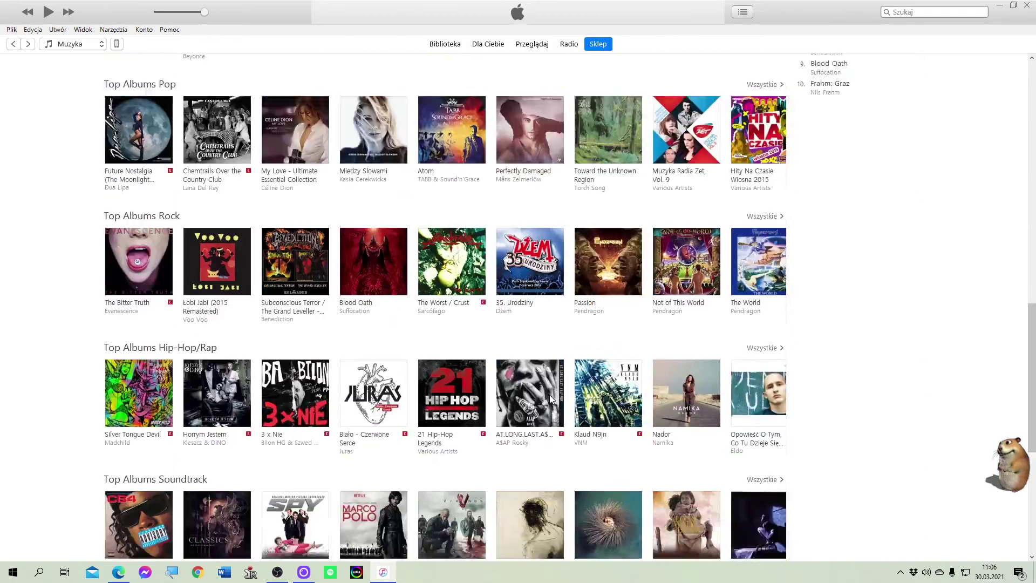
scroll(551, 400, "up", 18)
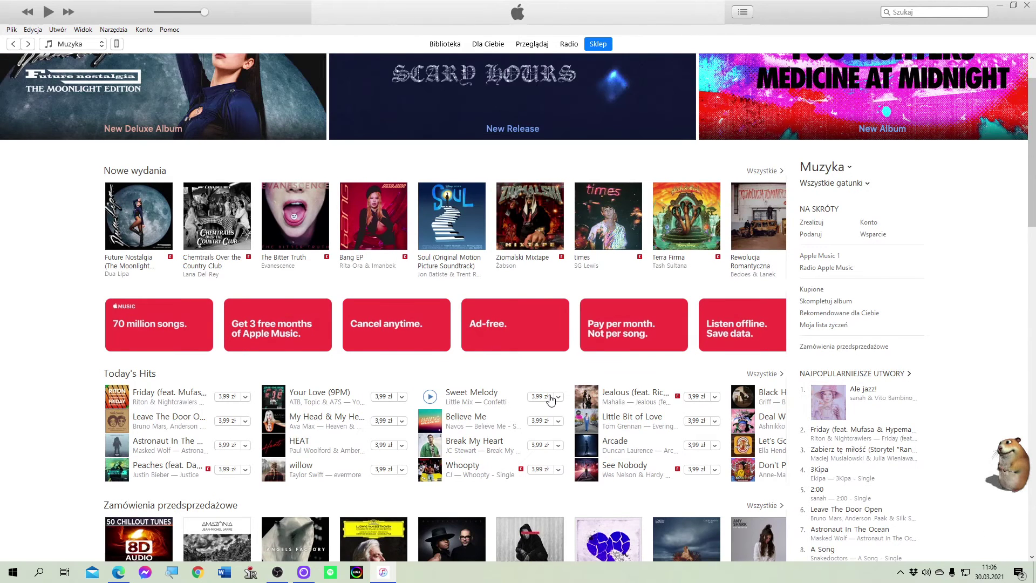
scroll(550, 400, "down", 2)
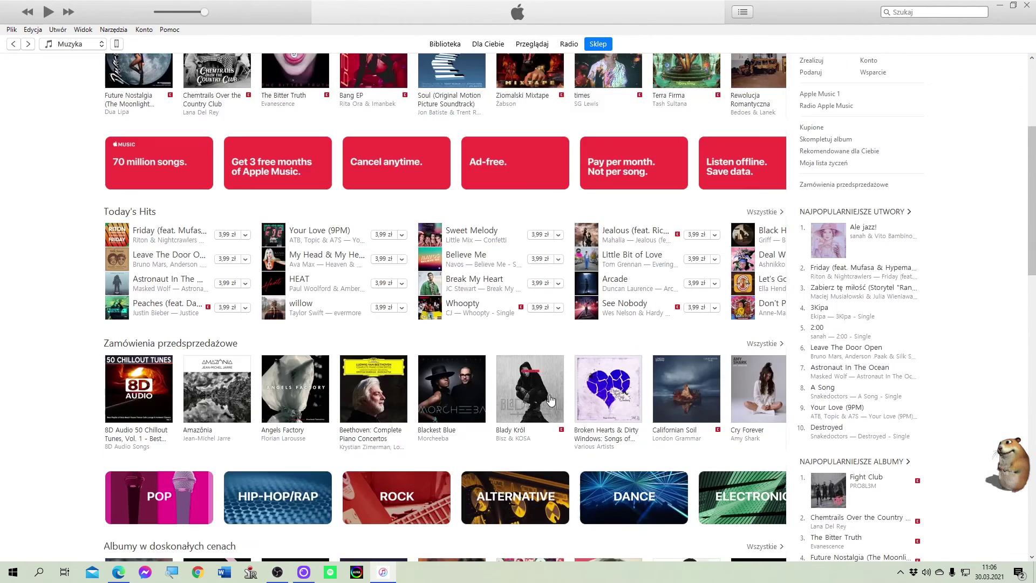
scroll(551, 399, "down", 1)
scroll(550, 399, "up", 5)
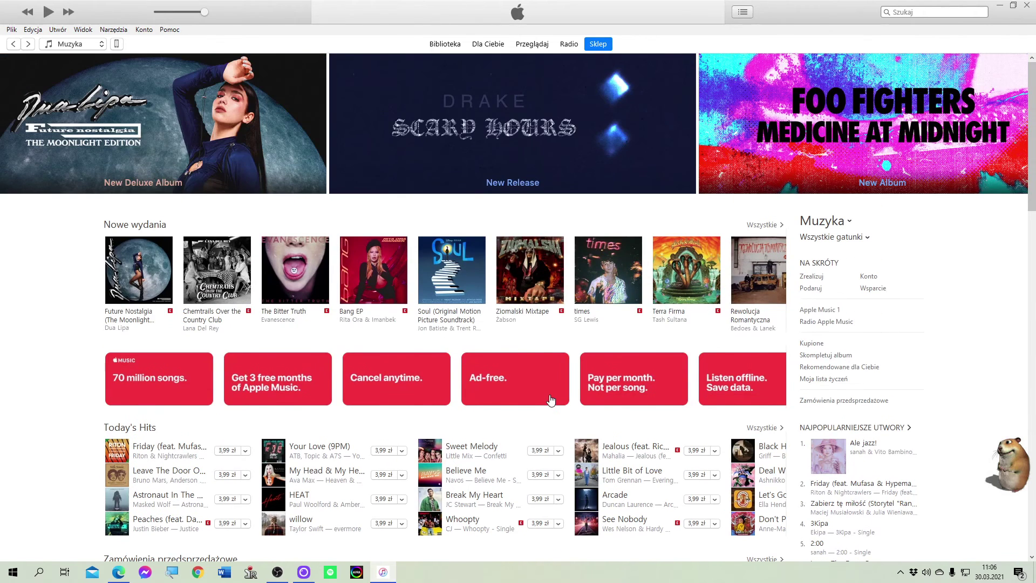